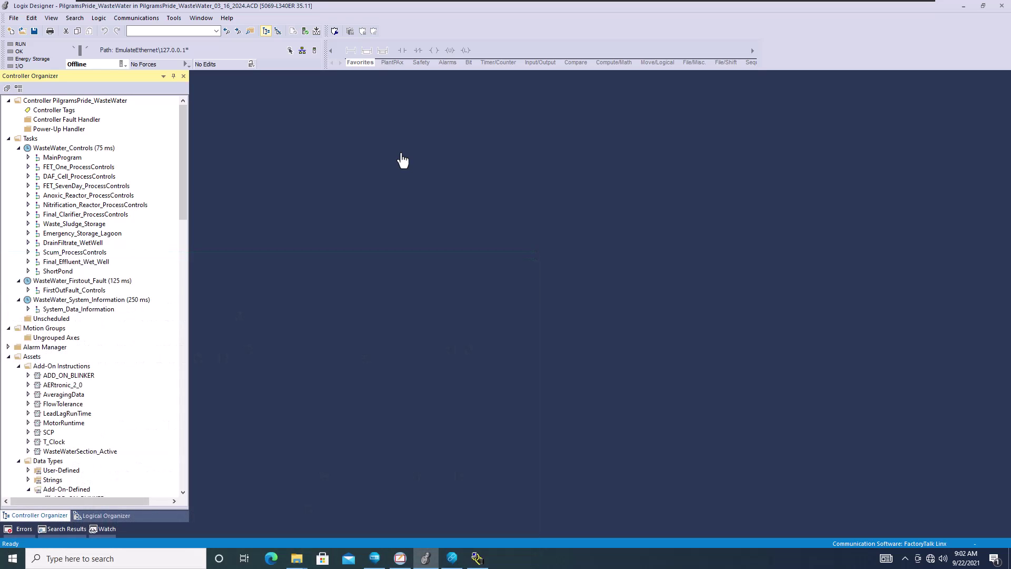
Collapse the Add-On-Defined data types and locate the 5069-L340ER controller under the I/O Configuration's 5069 Backplane.
{"action": "key", "text": "Num_Lock"}
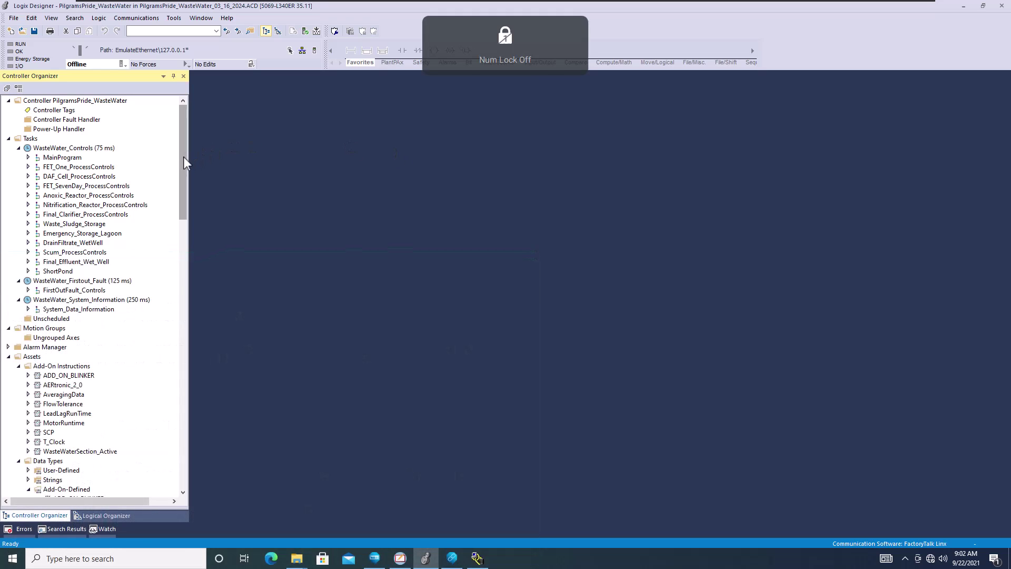
{"action": "left_click_drag", "start_coordinate": [183, 157], "coordinate": [176, 210]}
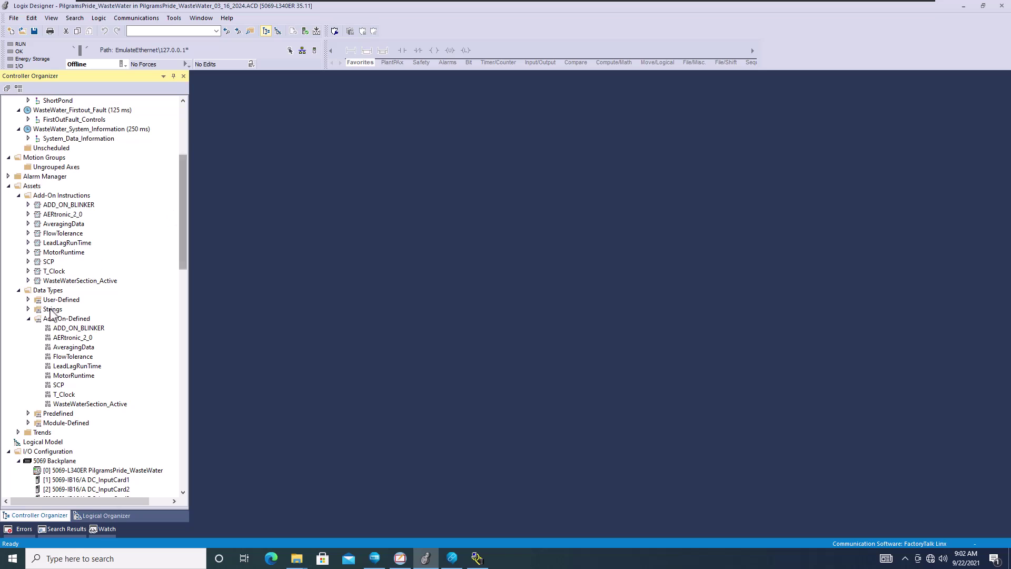
{"action": "left_click", "coordinate": [27, 318]}
{"action": "scroll", "coordinate": [180, 257], "scroll_direction": "down", "scroll_amount": 2}
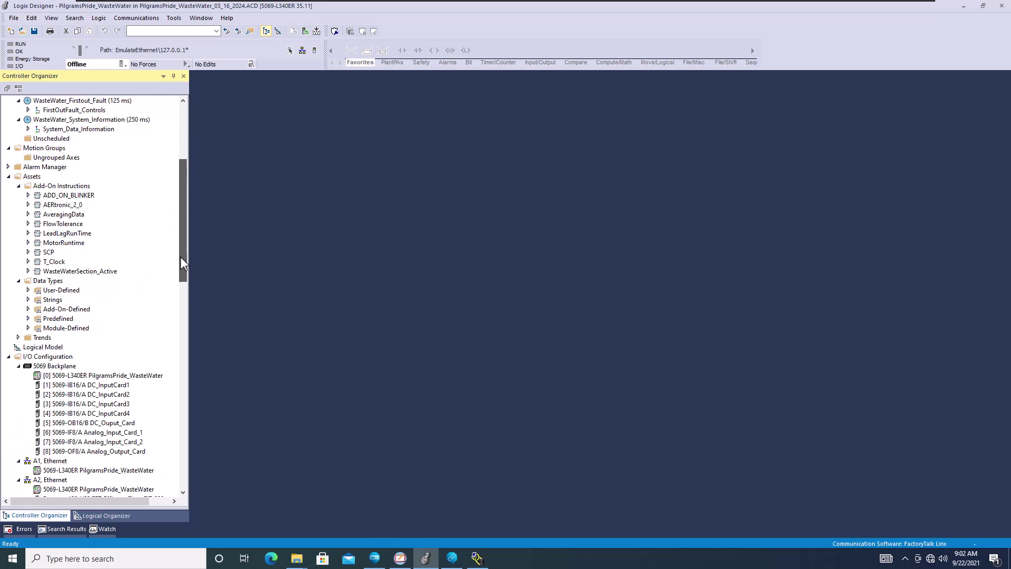
{"action": "left_click", "coordinate": [91, 328]}
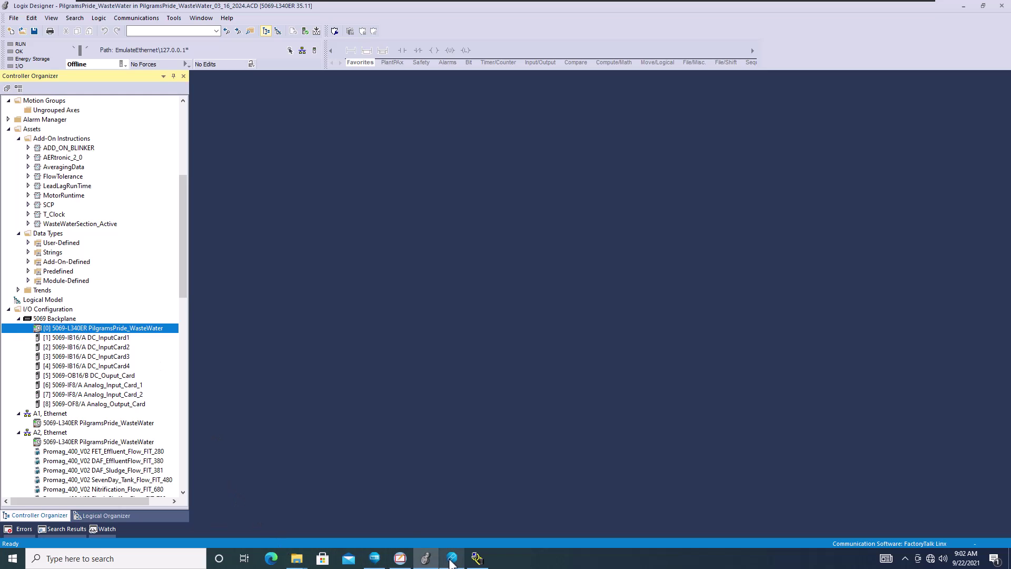
Switch to FactoryTalk Logix Echo Dashboard and check which firmware packages are available for each emulated controller type.
{"action": "mouse_move", "coordinate": [450, 560]}
{"action": "left_click", "coordinate": [390, 537]}
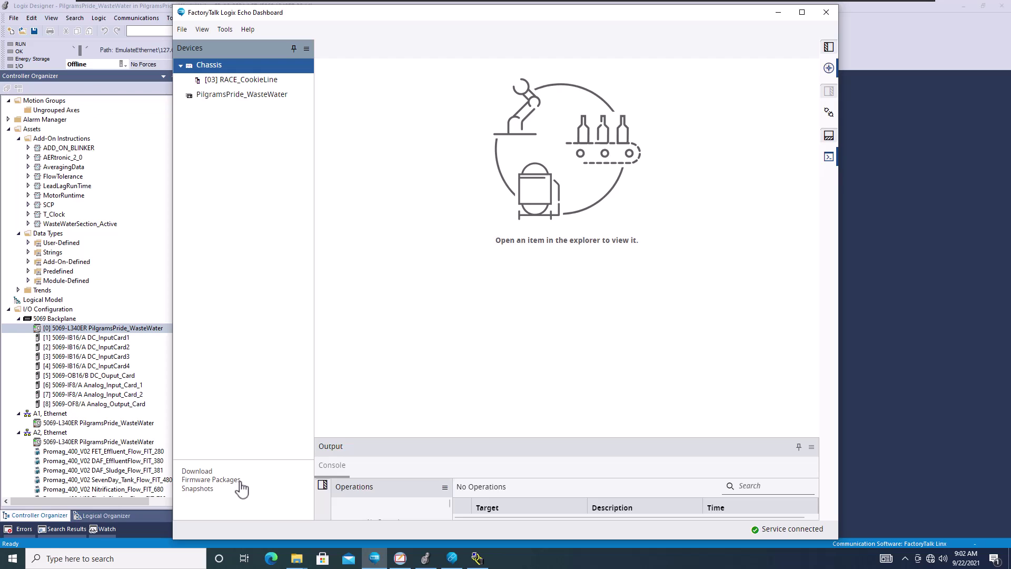
{"action": "left_click", "coordinate": [236, 480]}
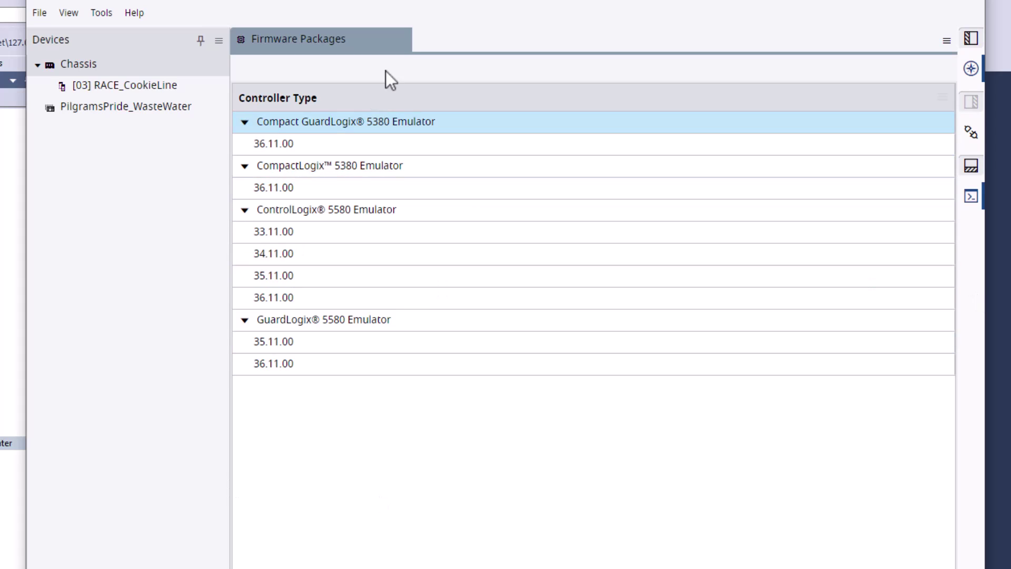
{"action": "left_click", "coordinate": [401, 40]}
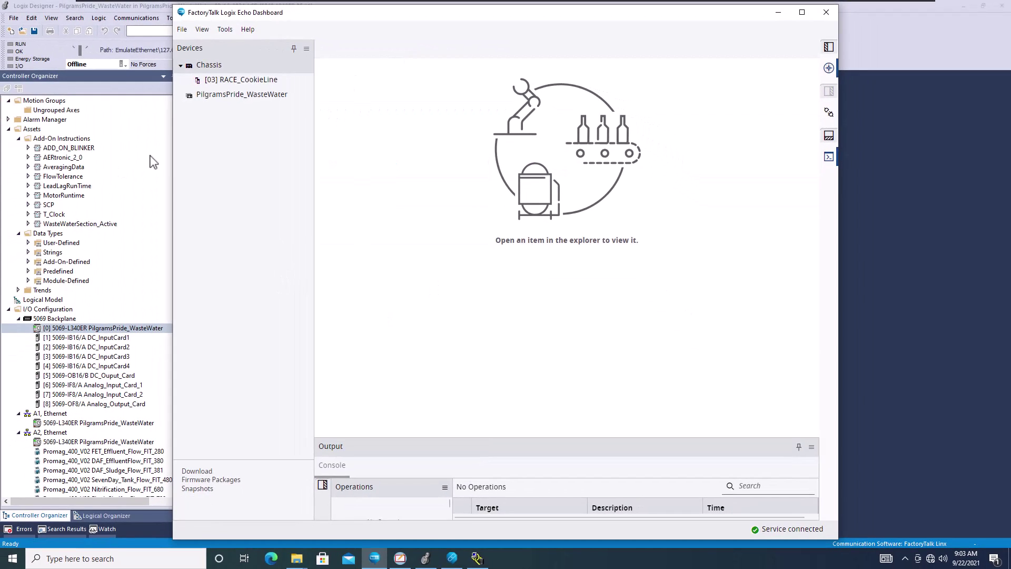
Look over the task programs in Logix Designer and the AERtronic blower displays in FactoryTalk View Studio.
{"action": "left_click", "coordinate": [153, 157]}
{"action": "scroll", "coordinate": [184, 202], "scroll_direction": "up", "scroll_amount": 1}
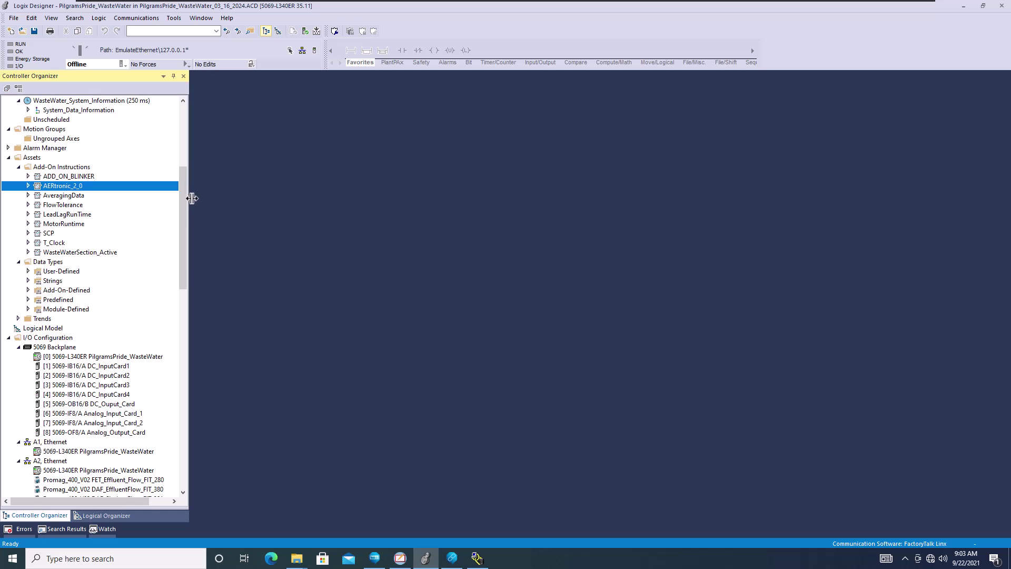
{"action": "left_click_drag", "start_coordinate": [188, 200], "coordinate": [184, 118]}
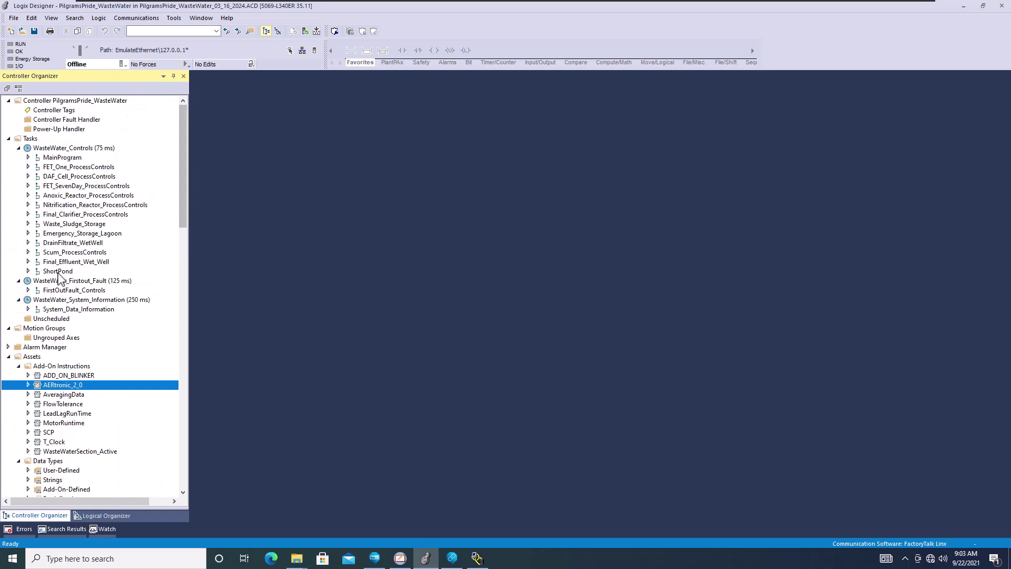
{"action": "left_click", "coordinate": [400, 558]}
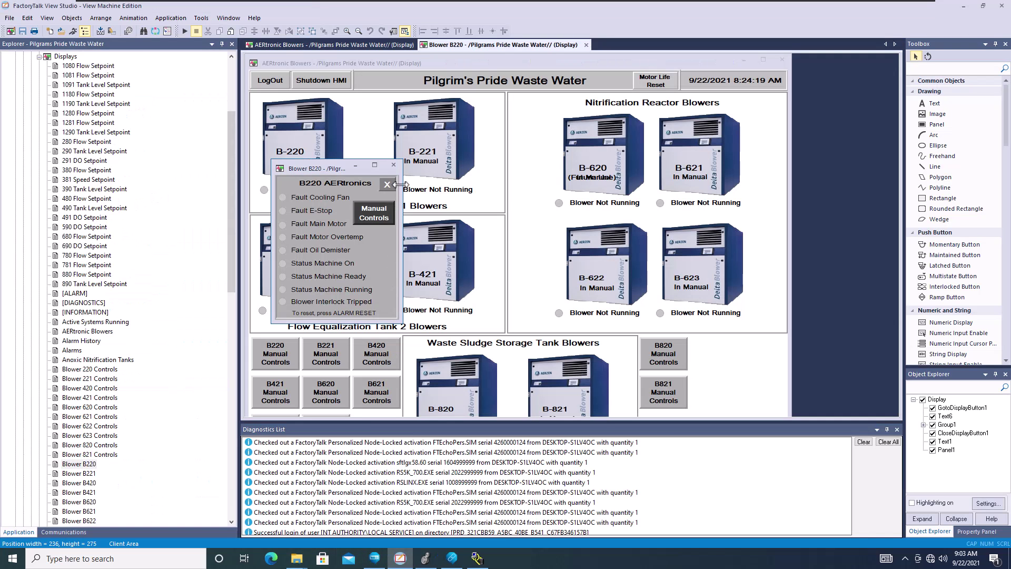
{"action": "left_click", "coordinate": [962, 6]}
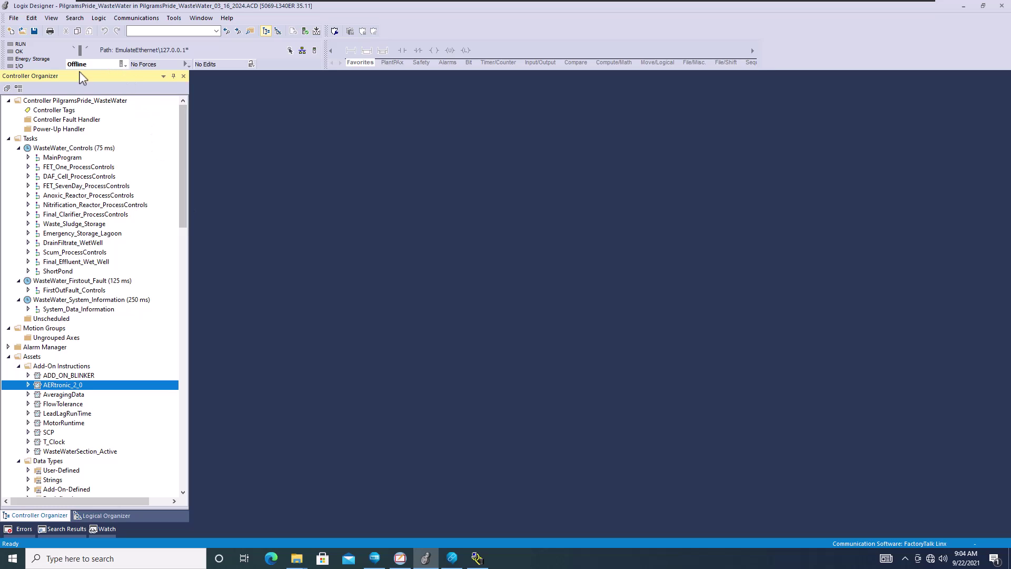
Open the PilgramsPride_WasteWater controller's properties in Logix Designer and compare its revision with the Logix Echo firmware packages.
{"action": "left_click", "coordinate": [87, 102]}
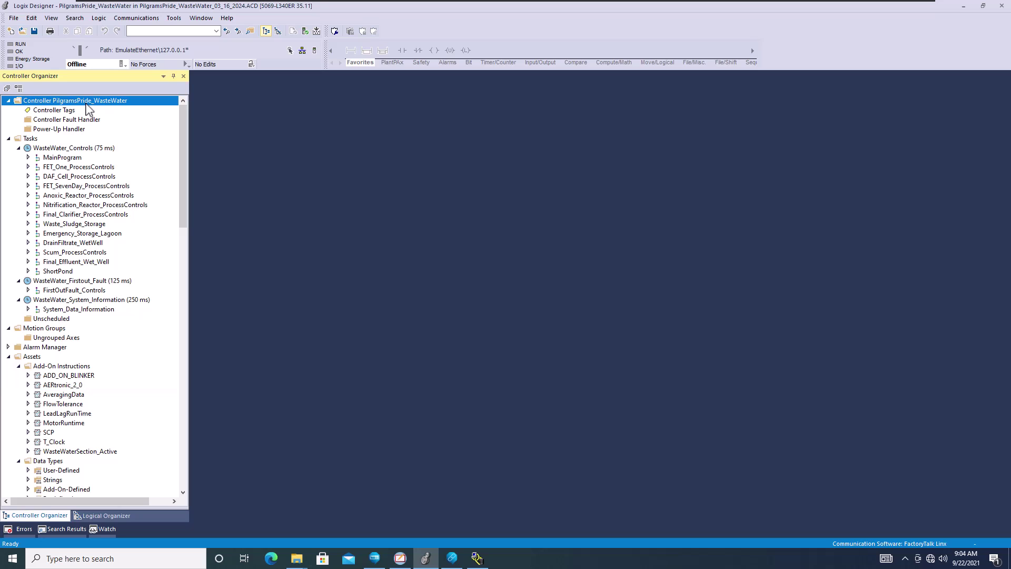
{"action": "right_click", "coordinate": [88, 105]}
{"action": "left_click", "coordinate": [129, 143]}
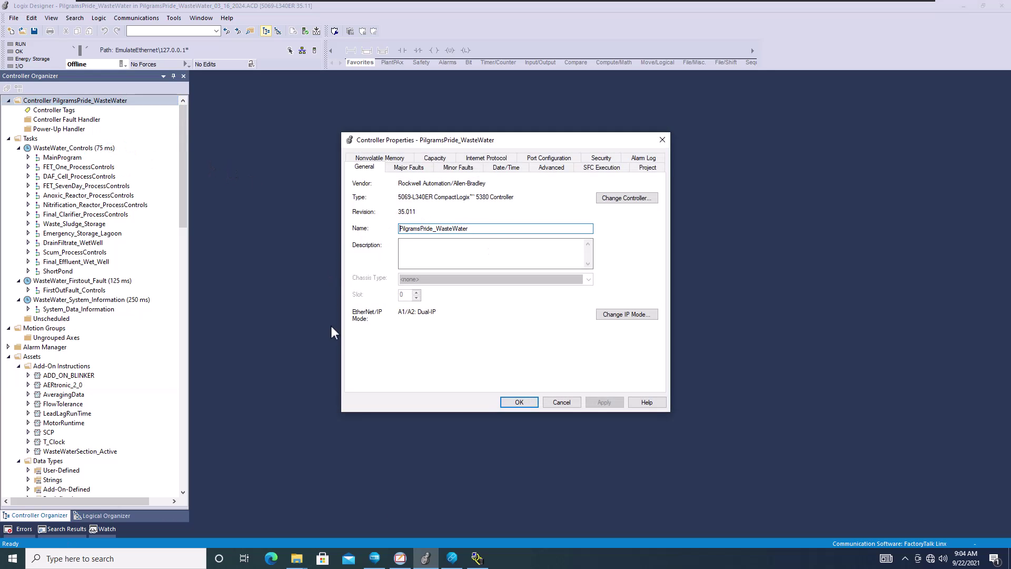
{"action": "left_click", "coordinate": [375, 558]}
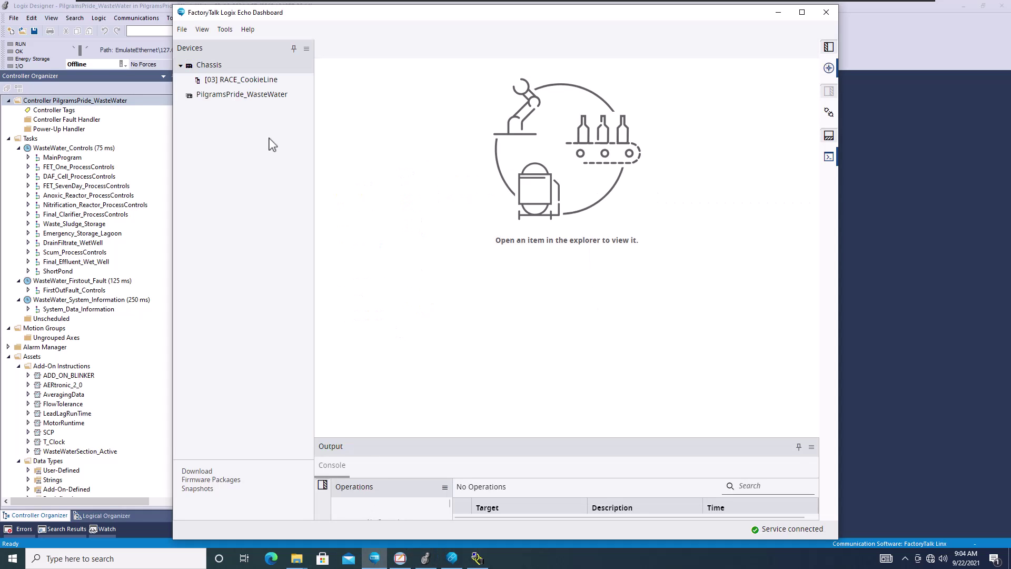
{"action": "left_click", "coordinate": [200, 479]}
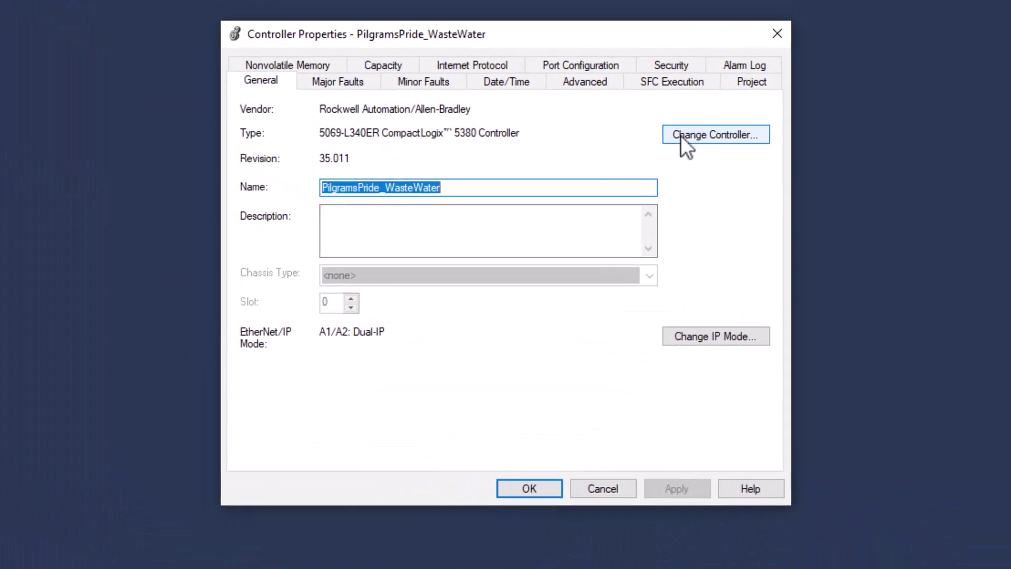
Change the 5069-L340ER controller's software version to 36.00 and clear the file windows covering the project.
{"action": "left_click", "coordinate": [680, 135]}
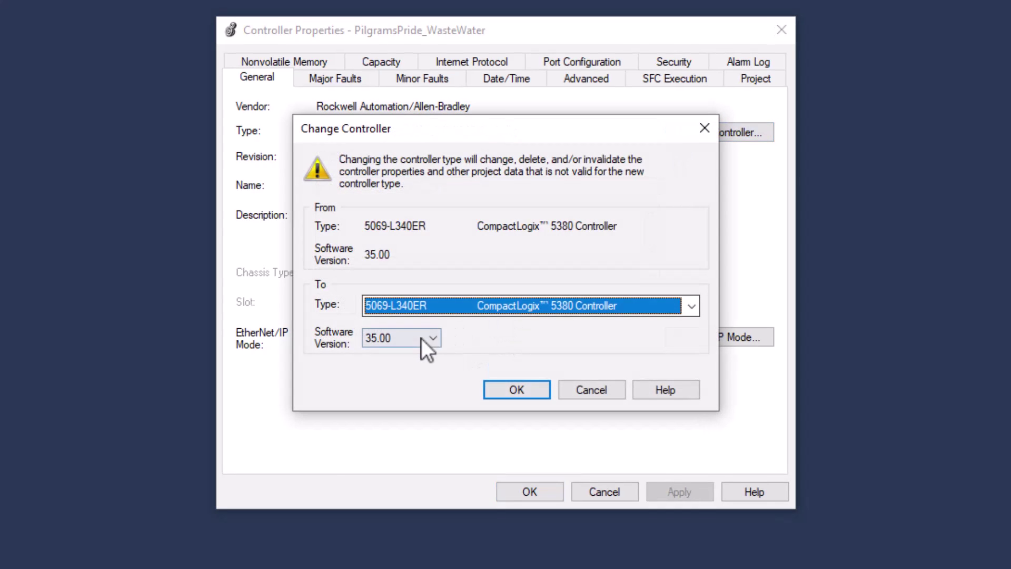
{"action": "left_click", "coordinate": [433, 342]}
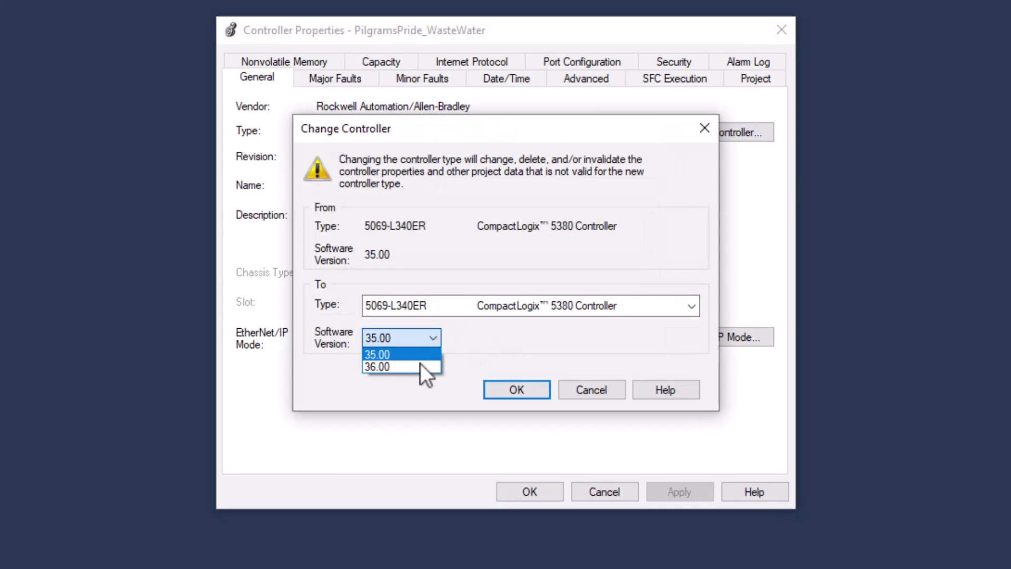
{"action": "left_click", "coordinate": [420, 364]}
{"action": "left_click", "coordinate": [505, 392]}
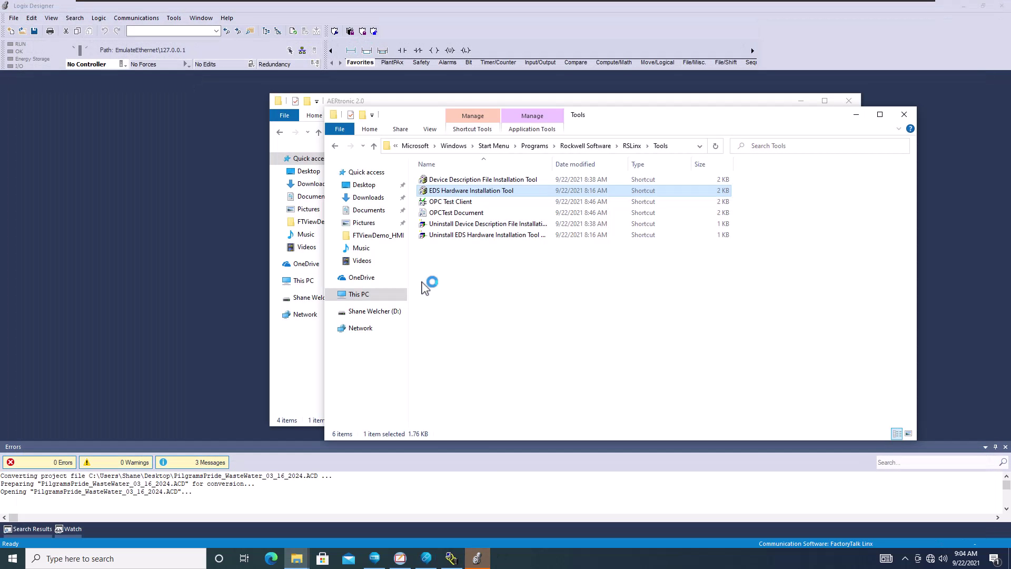
{"action": "left_click", "coordinate": [801, 100]}
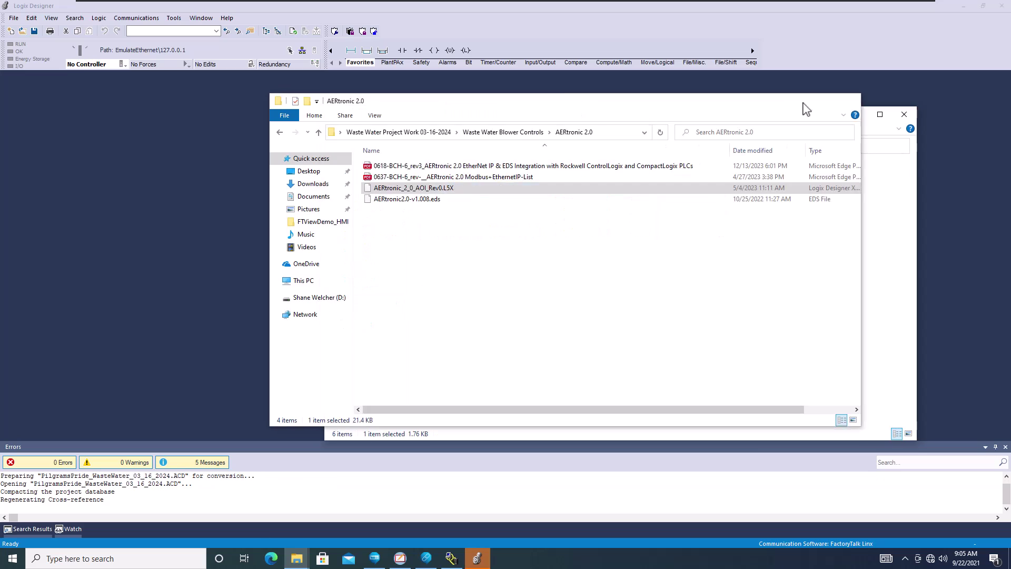
{"action": "left_click", "coordinate": [854, 115]}
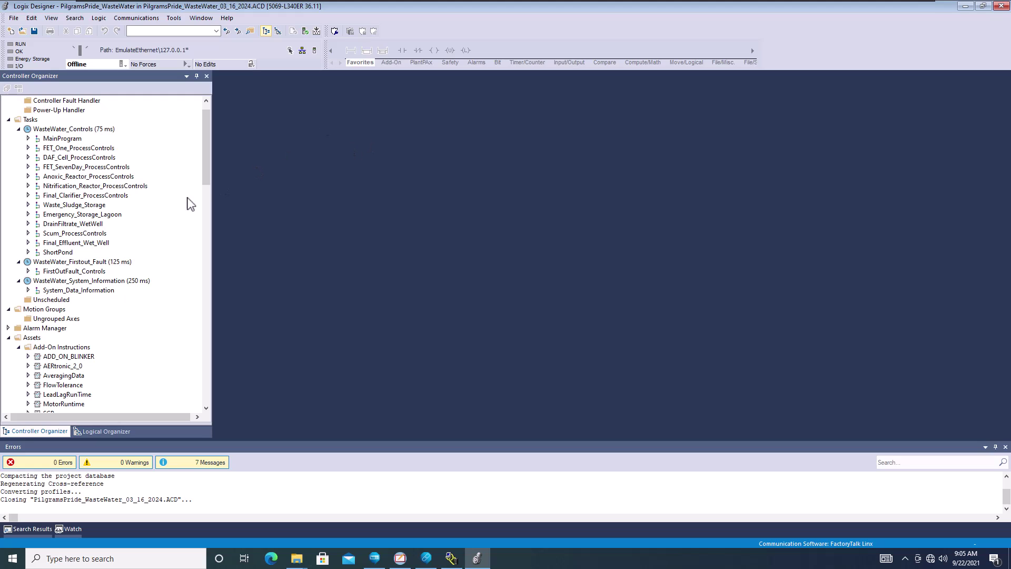
Verify the converted controller project and examine the resulting errors and warnings.
{"action": "key", "text": "Num_Lock"}
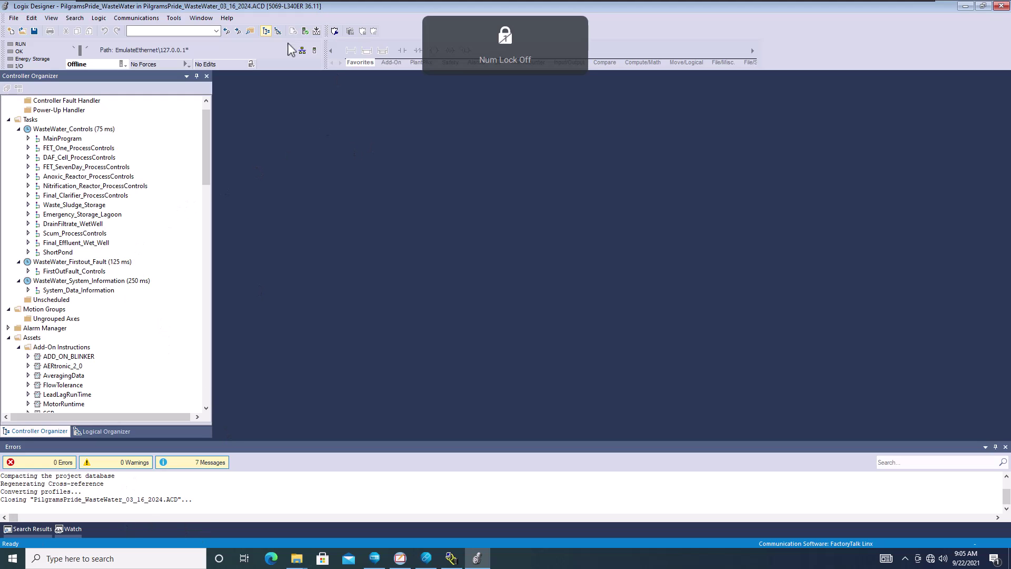
{"action": "left_click", "coordinate": [305, 31]}
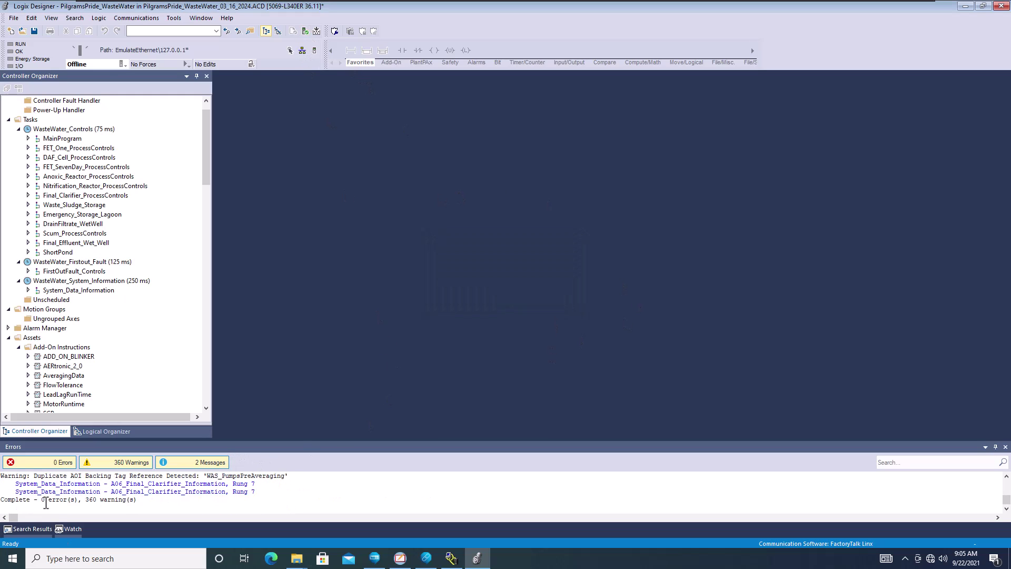
{"action": "left_click", "coordinate": [39, 500]}
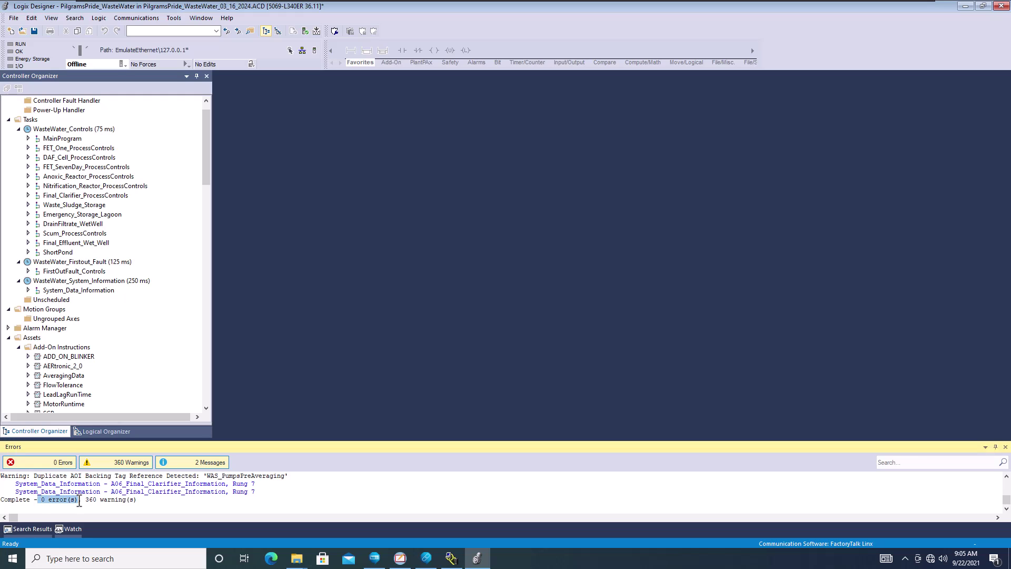
{"action": "scroll", "coordinate": [99, 497], "scroll_direction": "up", "scroll_amount": 8}
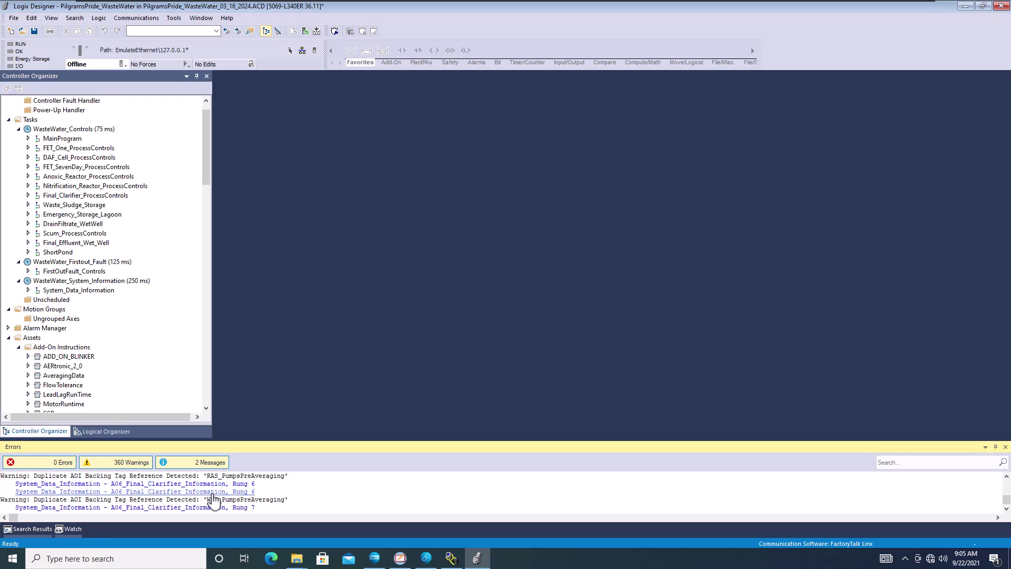
{"action": "scroll", "coordinate": [213, 502], "scroll_direction": "up", "scroll_amount": 8}
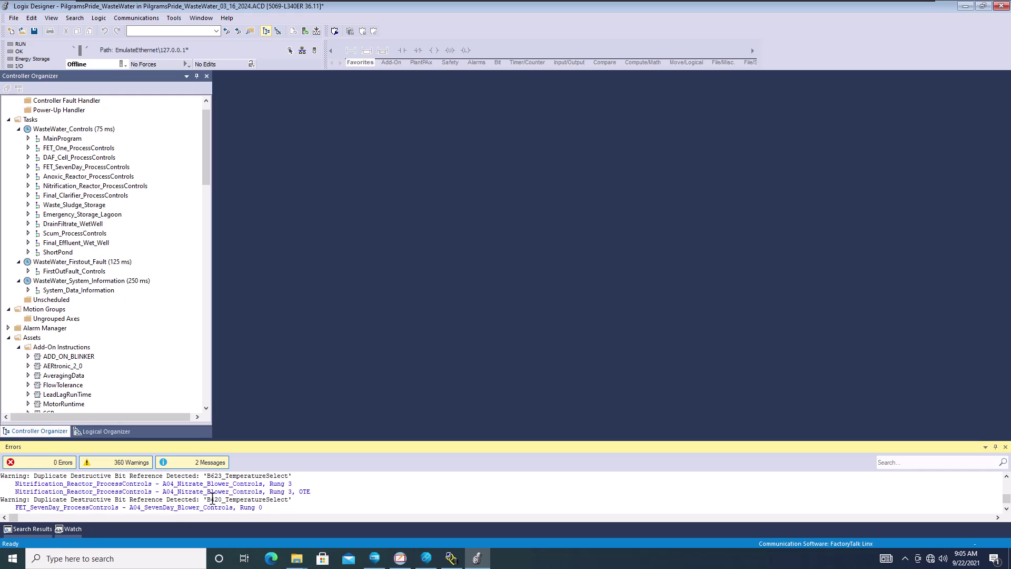
{"action": "scroll", "coordinate": [212, 501], "scroll_direction": "up", "scroll_amount": 6}
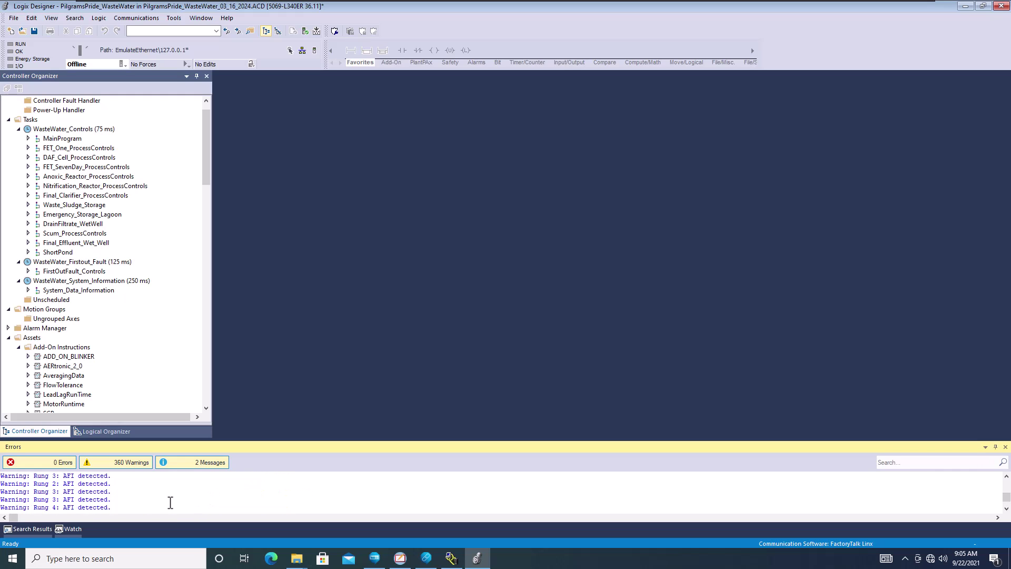
{"action": "scroll", "coordinate": [170, 502], "scroll_direction": "up", "scroll_amount": 1}
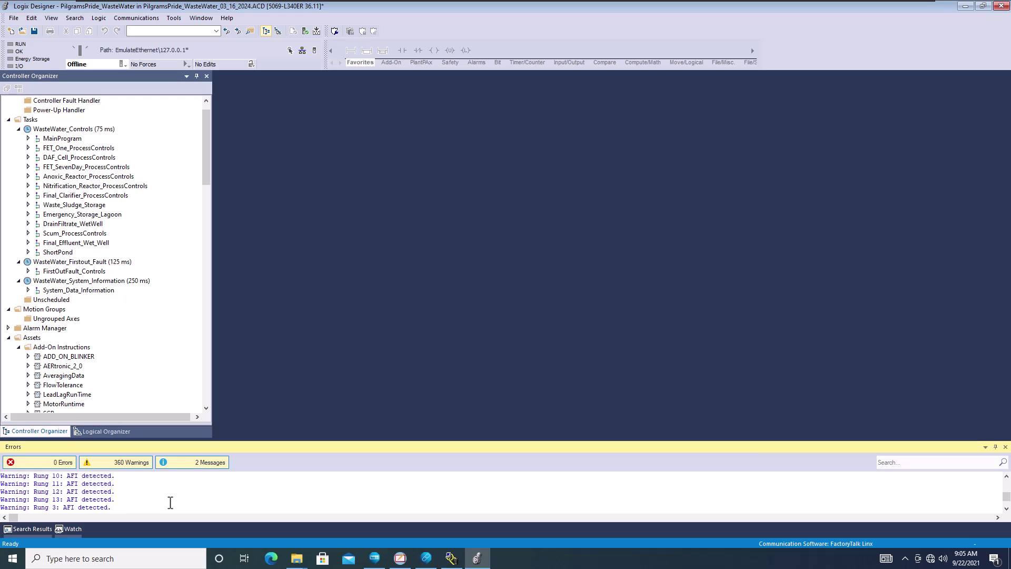
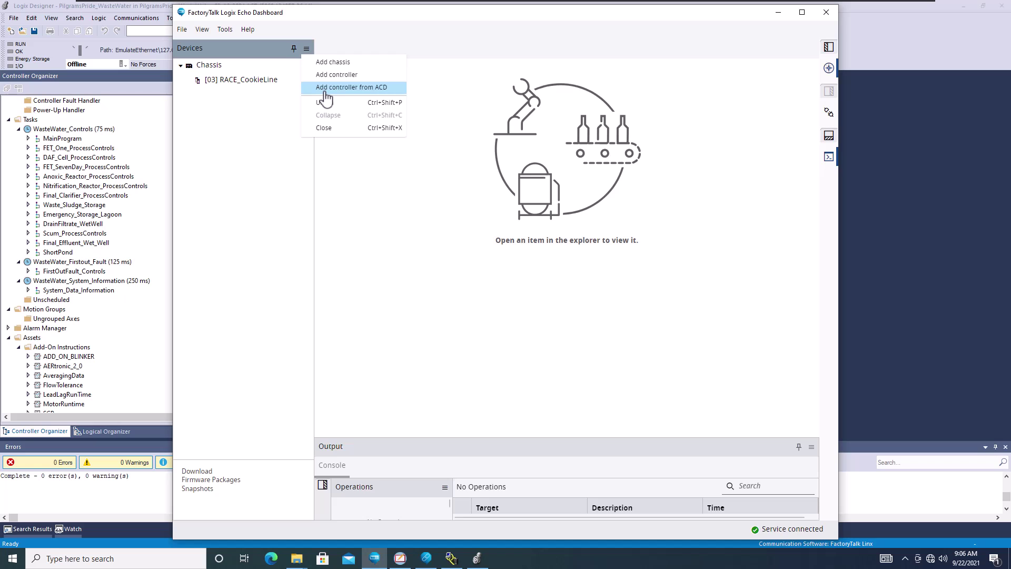
Start adding an emulated controller in Logix Echo from the Desktop project file PilgramsPride_WasteWater_03_16_2024.ACD.
{"action": "left_click", "coordinate": [325, 88]}
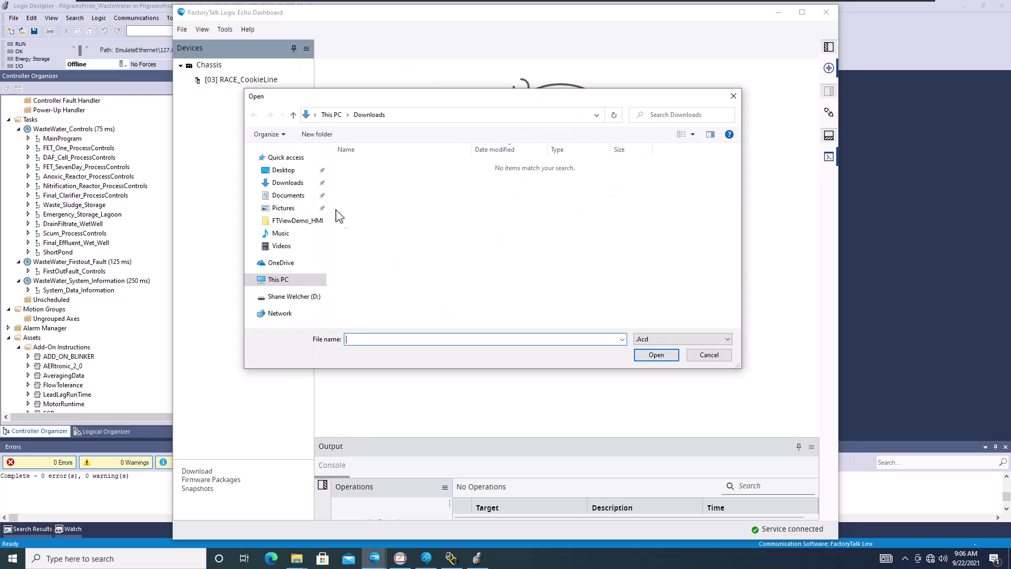
{"action": "left_click", "coordinate": [296, 170]}
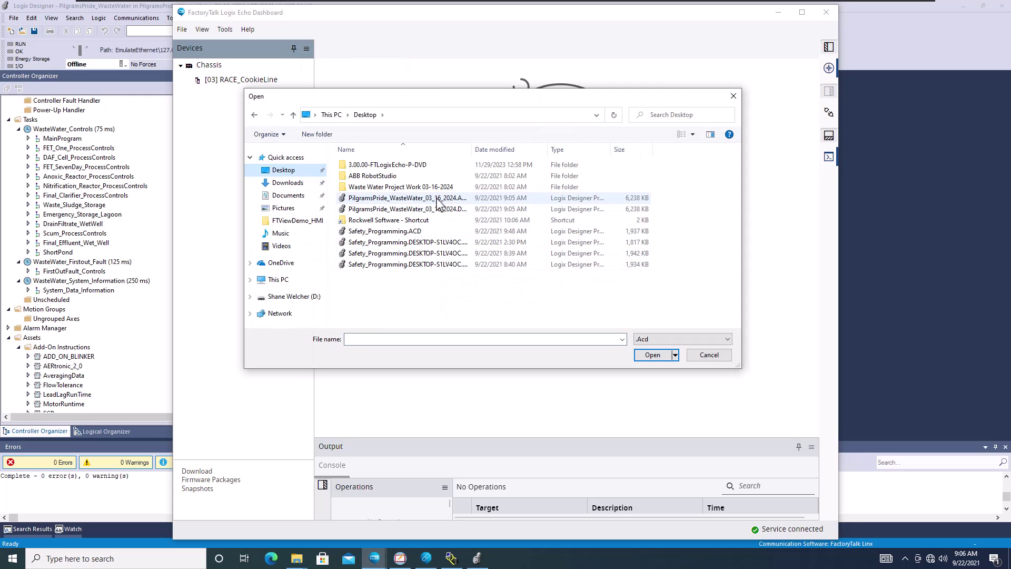
{"action": "left_click_drag", "start_coordinate": [477, 153], "coordinate": [496, 153]}
{"action": "left_click", "coordinate": [489, 198]}
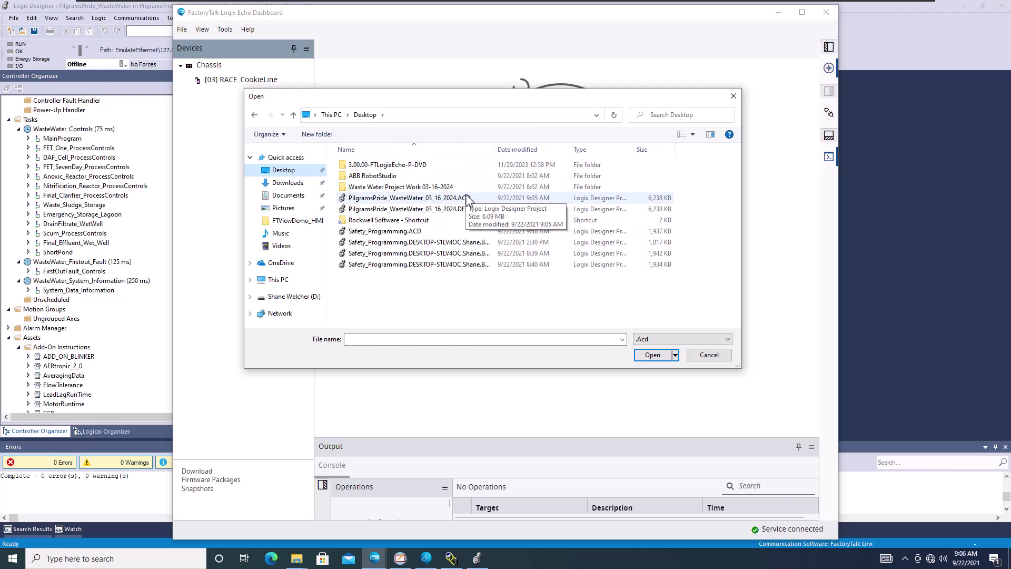
{"action": "left_click", "coordinate": [647, 356]}
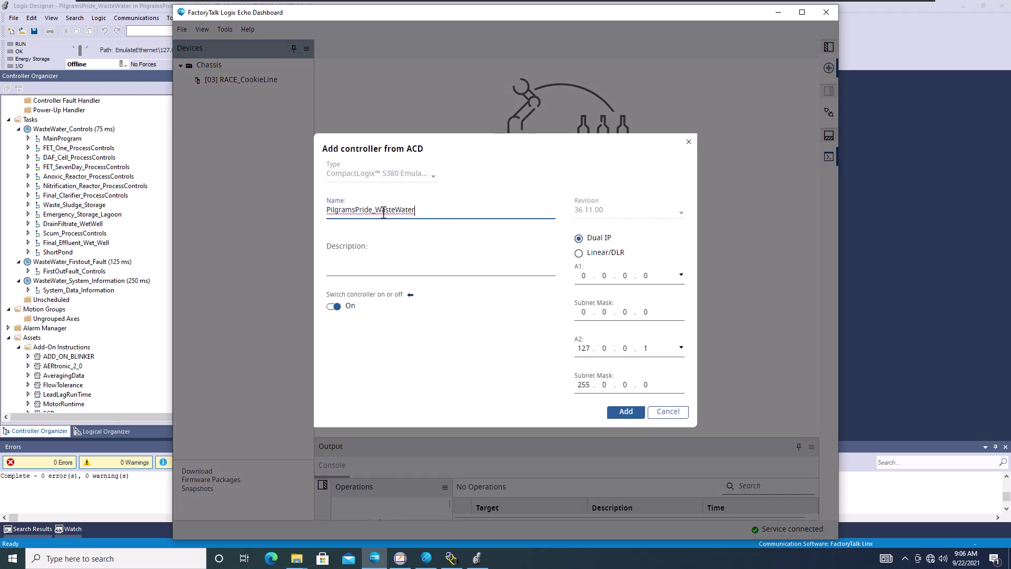
Shorten the new controller's name to WasteWater, add it, and select it among the devices.
{"action": "mouse_move", "coordinate": [346, 210]}
{"action": "left_mouse_down"}
{"action": "mouse_move", "coordinate": [373, 212]}
{"action": "mouse_move", "coordinate": [327, 211]}
{"action": "left_mouse_up"}
{"action": "key", "text": "BackSpace"}
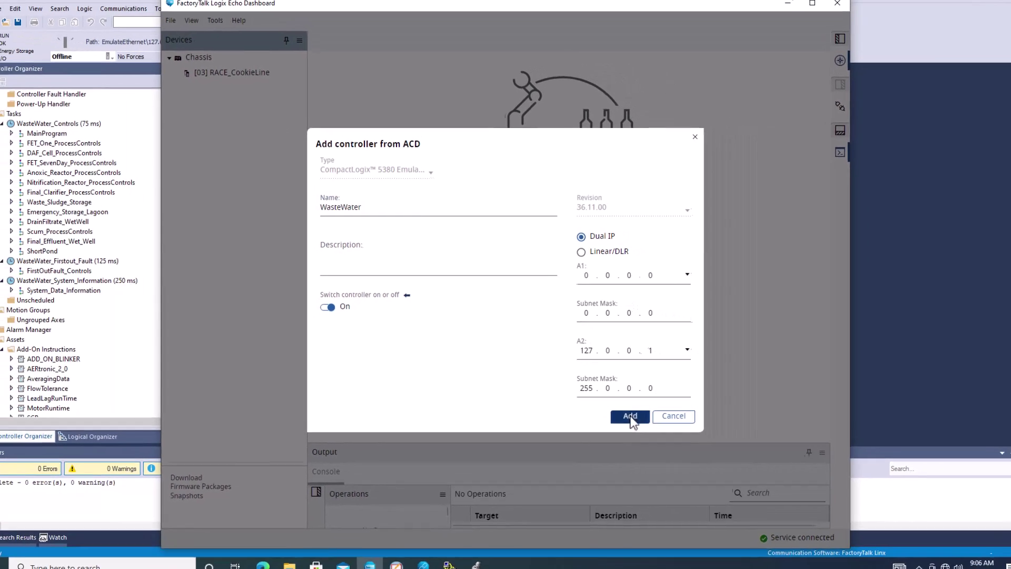
{"action": "left_click", "coordinate": [665, 454]}
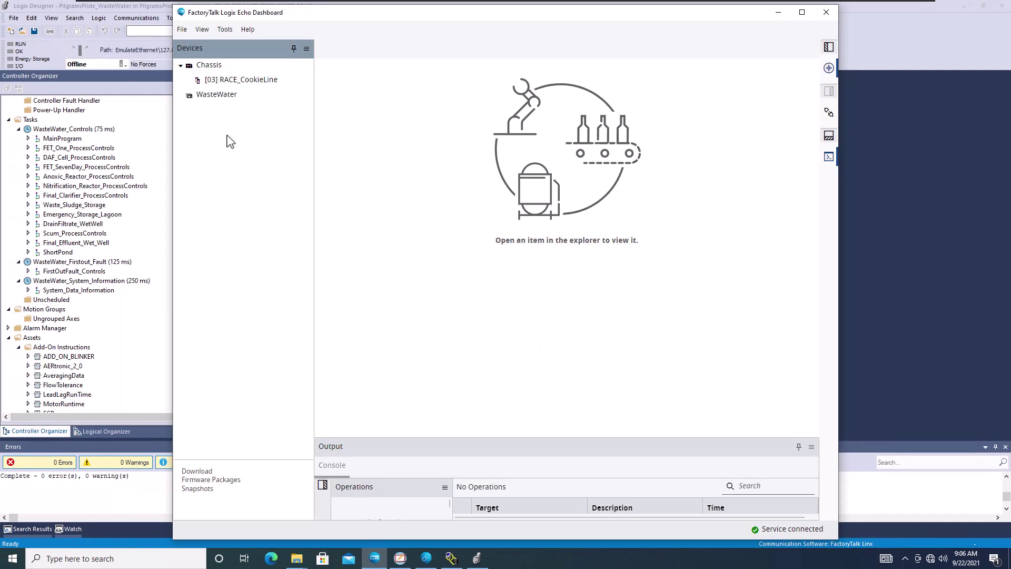
{"action": "left_click", "coordinate": [211, 100]}
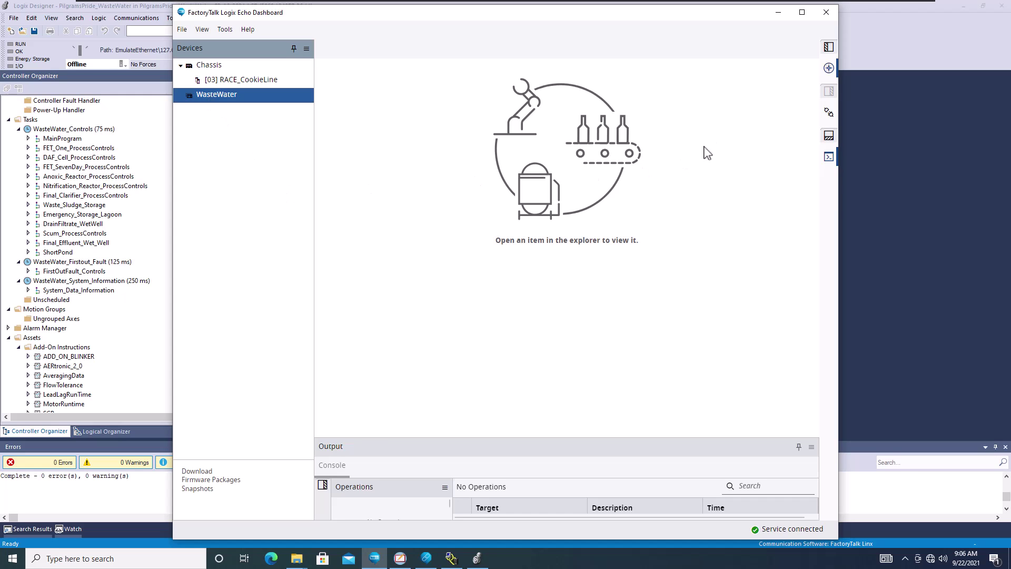
Show the device status in Logix Echo and expand the WasteWater controller's details.
{"action": "left_click", "coordinate": [829, 115]}
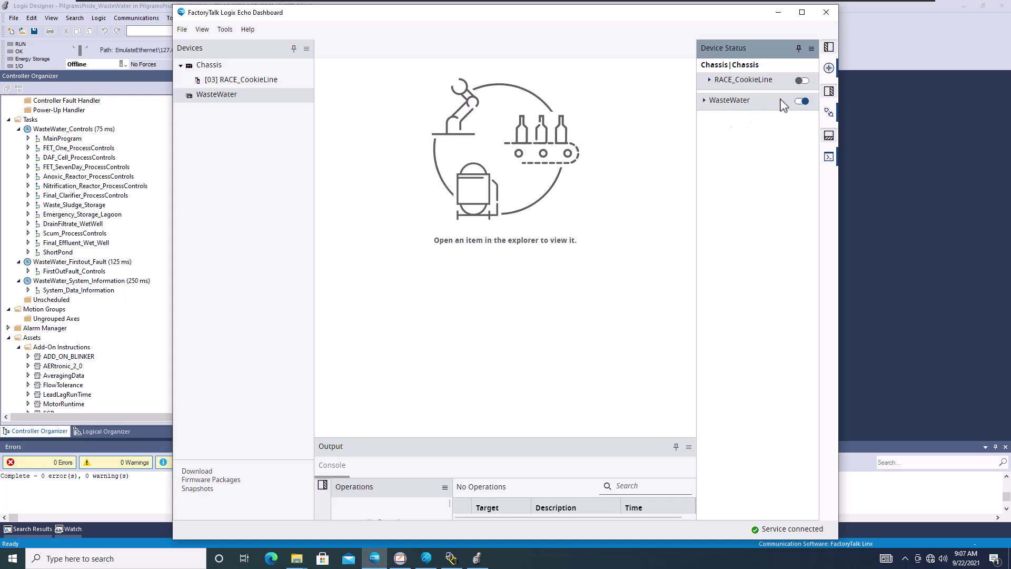
{"action": "left_click", "coordinate": [704, 102]}
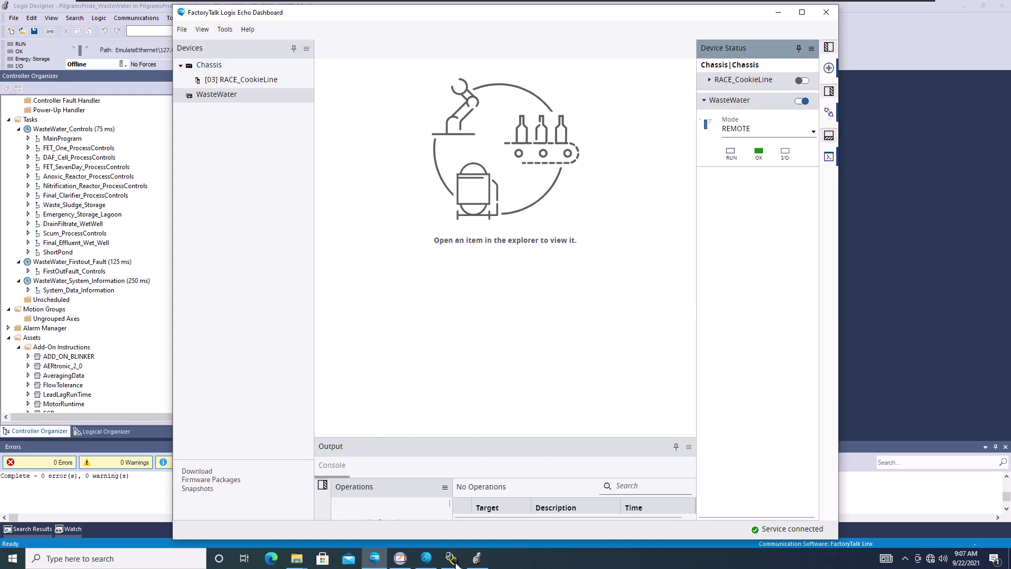
Switch to FactoryTalk Linx Network Browser and examine the emulated controller at 127.0.0.1 and its ports under EmulateEthernet.
{"action": "left_click", "coordinate": [425, 558]}
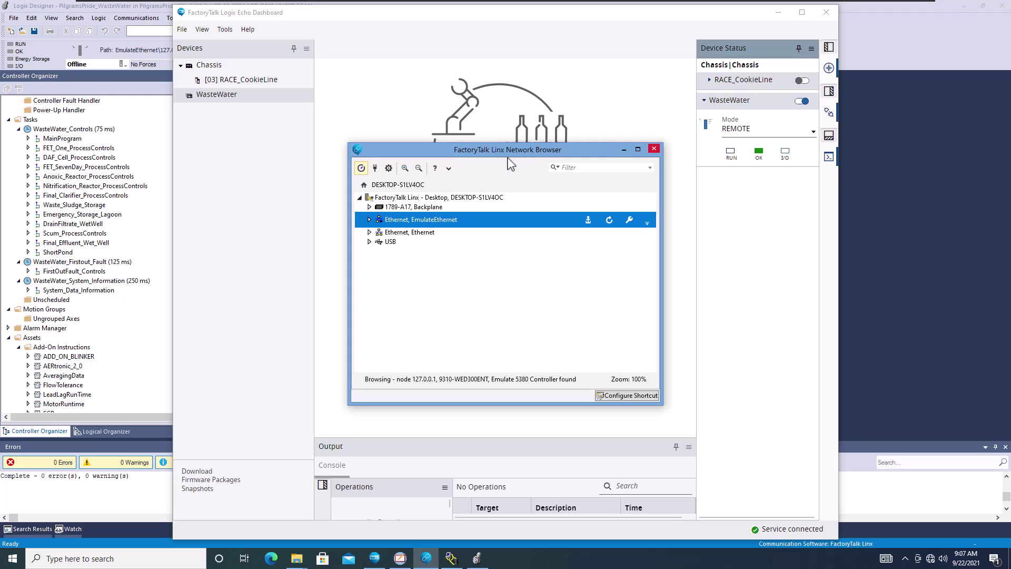
{"action": "left_click", "coordinate": [369, 220]}
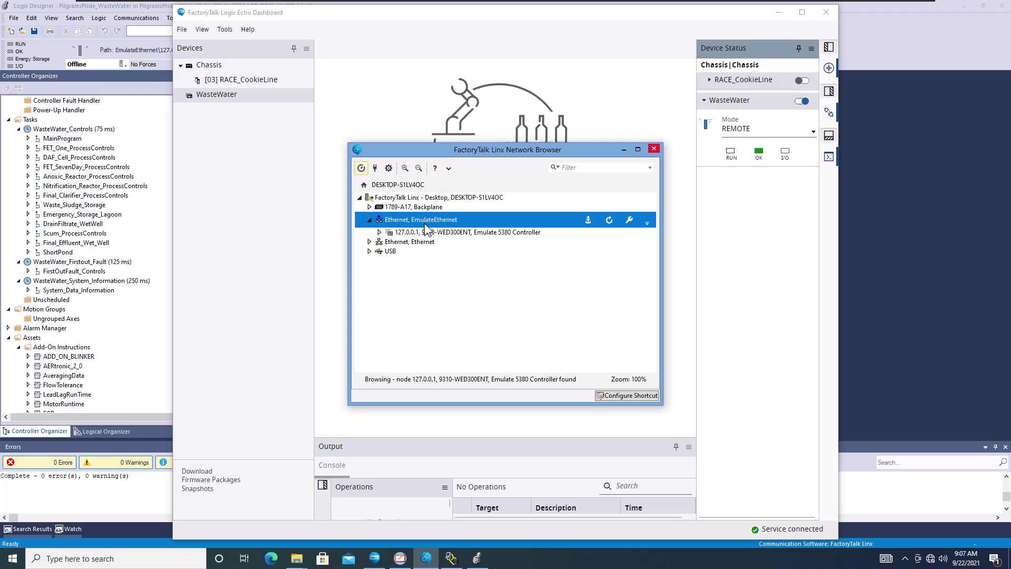
{"action": "left_click", "coordinate": [380, 233]}
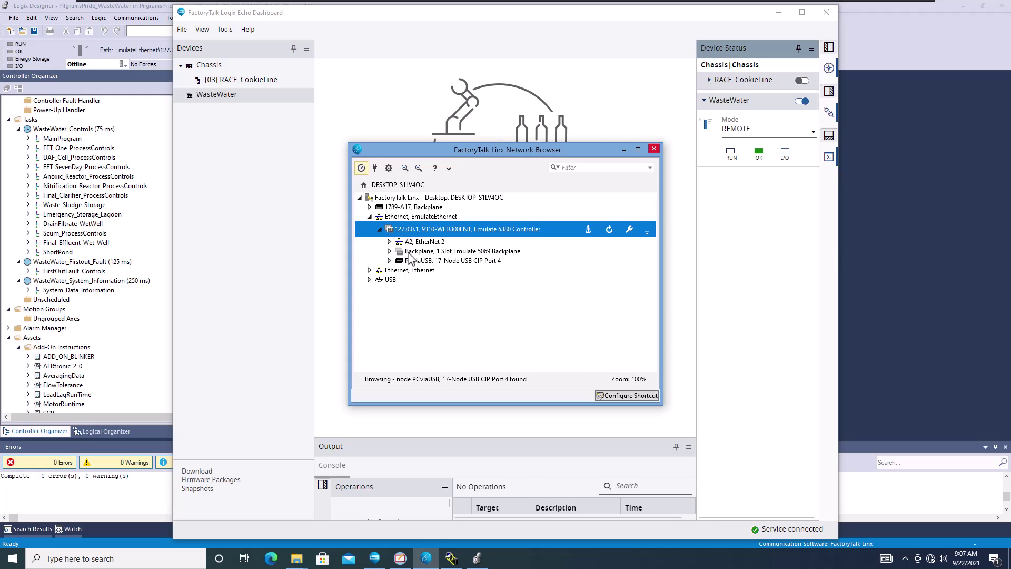
{"action": "left_click", "coordinate": [390, 243]}
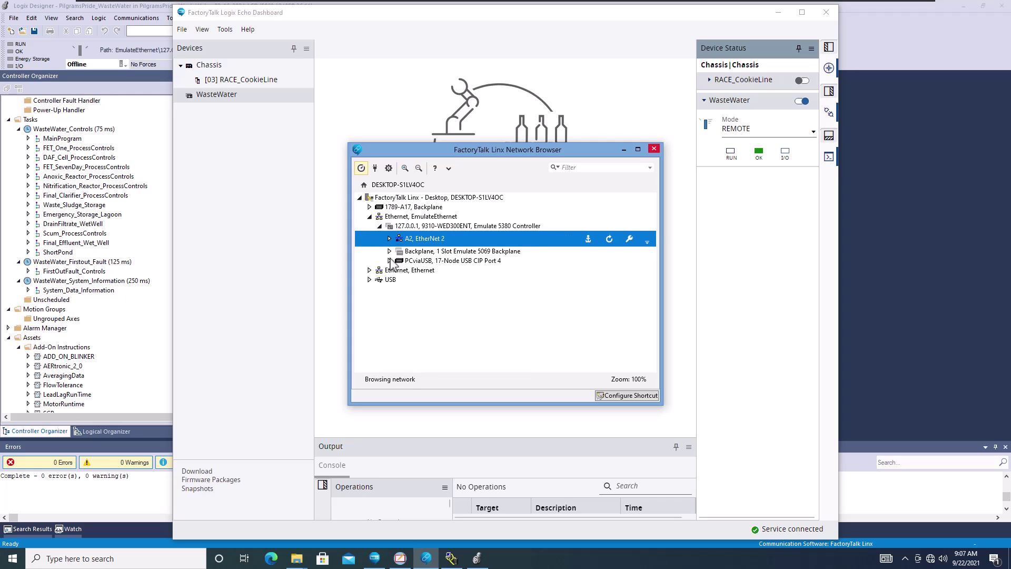
{"action": "left_click", "coordinate": [390, 251]}
{"action": "left_click", "coordinate": [394, 266]}
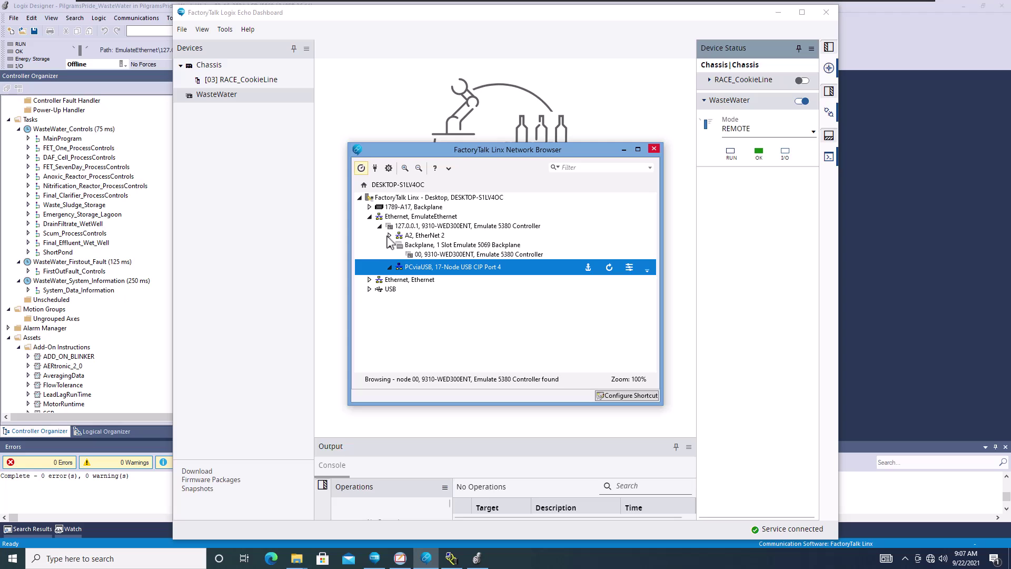
{"action": "left_click", "coordinate": [380, 226]}
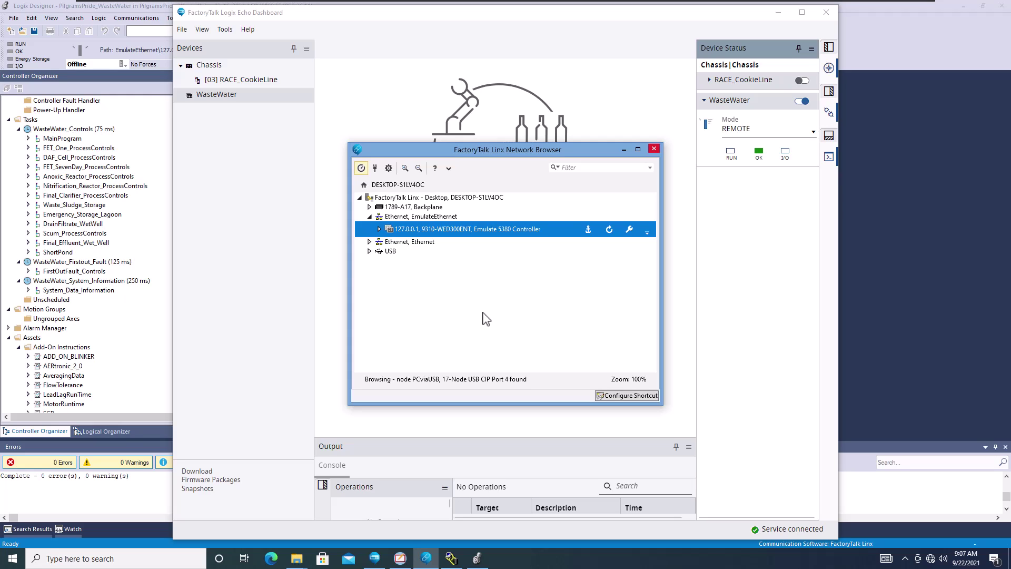
{"action": "left_click", "coordinate": [623, 151]}
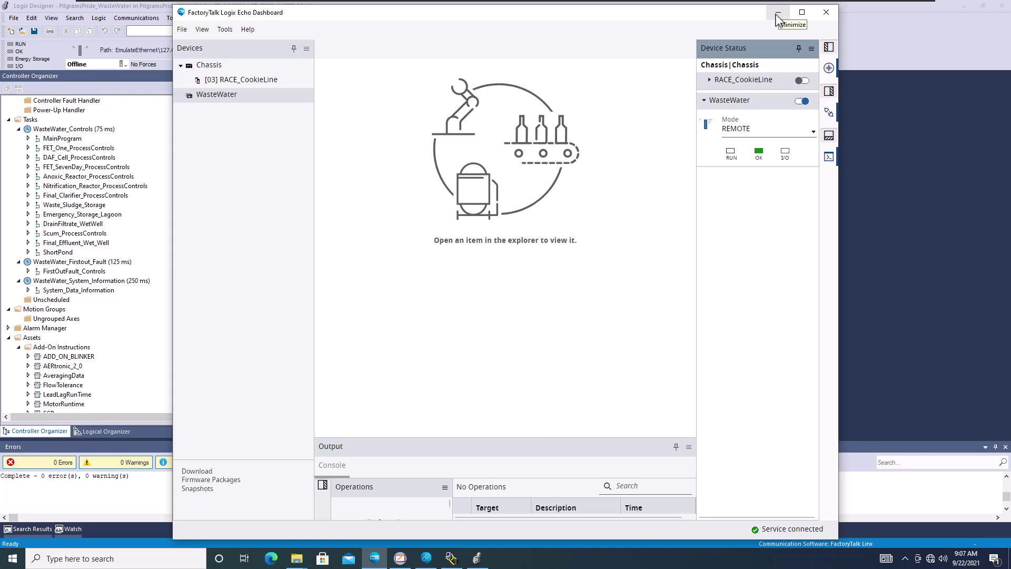
Return to Logix Designer and download the project to the Emulate 5380 Controller at 127.0.0.1 on EmulateEthernet.
{"action": "left_click", "coordinate": [777, 12]}
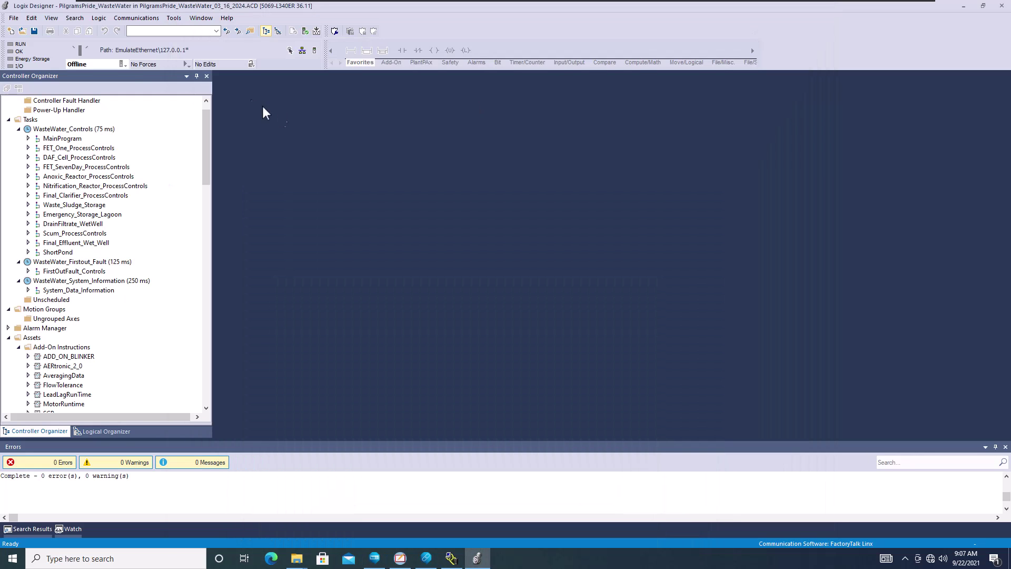
{"action": "left_click", "coordinate": [141, 18]}
{"action": "left_click", "coordinate": [157, 31]}
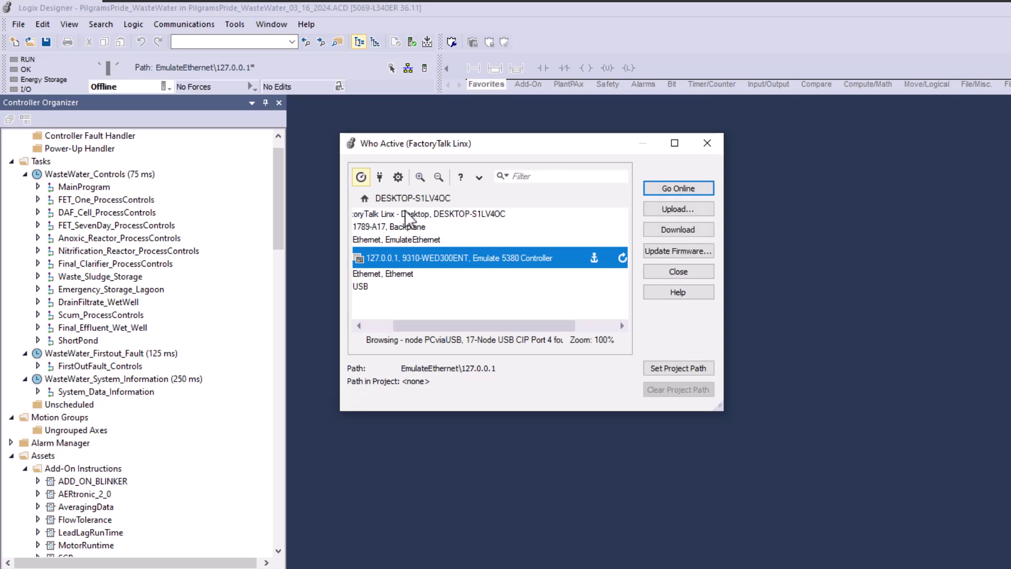
{"action": "left_click_drag", "start_coordinate": [404, 326], "coordinate": [343, 318]}
{"action": "left_click", "coordinate": [403, 239]}
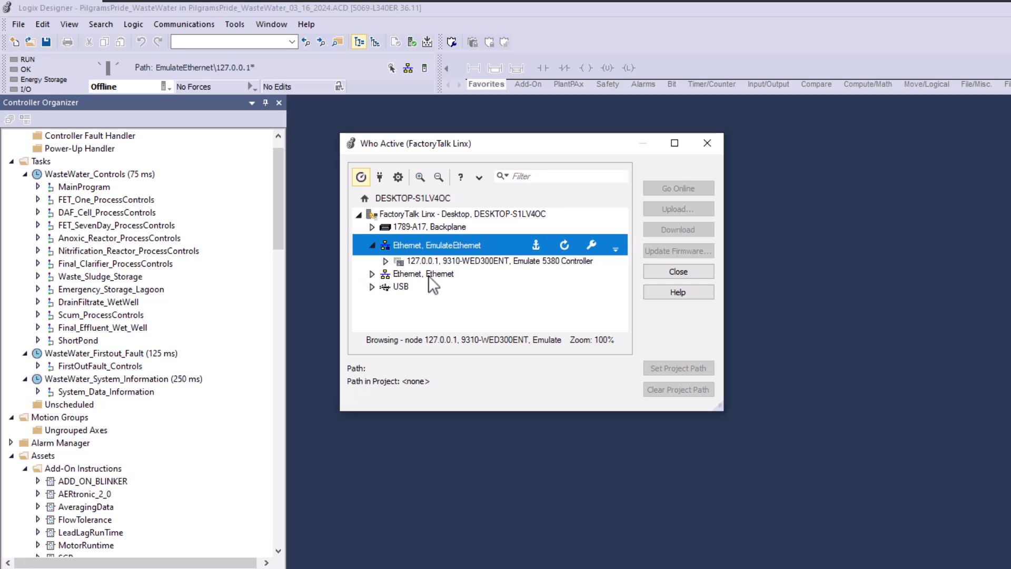
{"action": "left_click", "coordinate": [439, 262]}
{"action": "left_click_drag", "start_coordinate": [513, 326], "coordinate": [486, 326]}
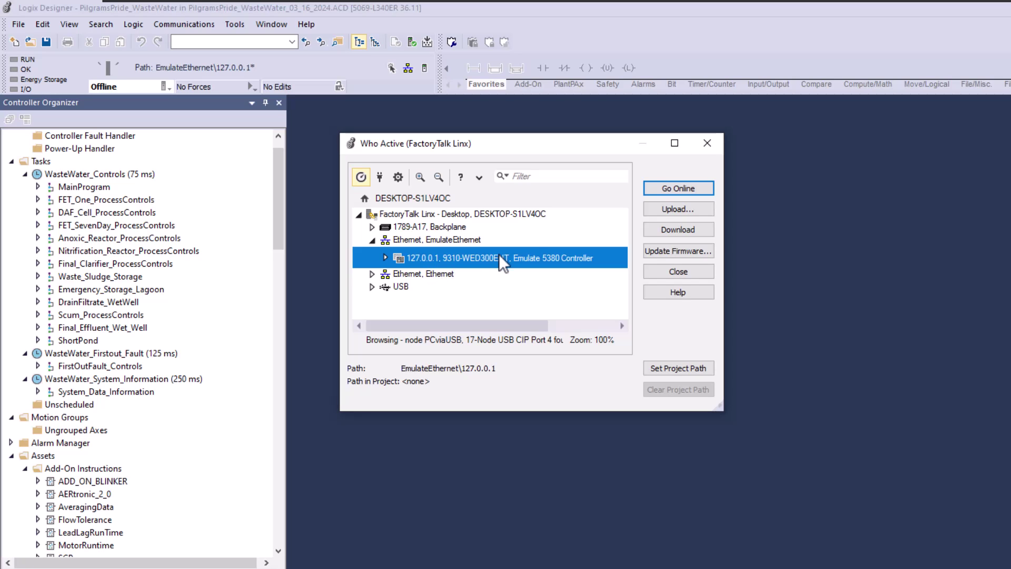
{"action": "left_click", "coordinate": [662, 229]}
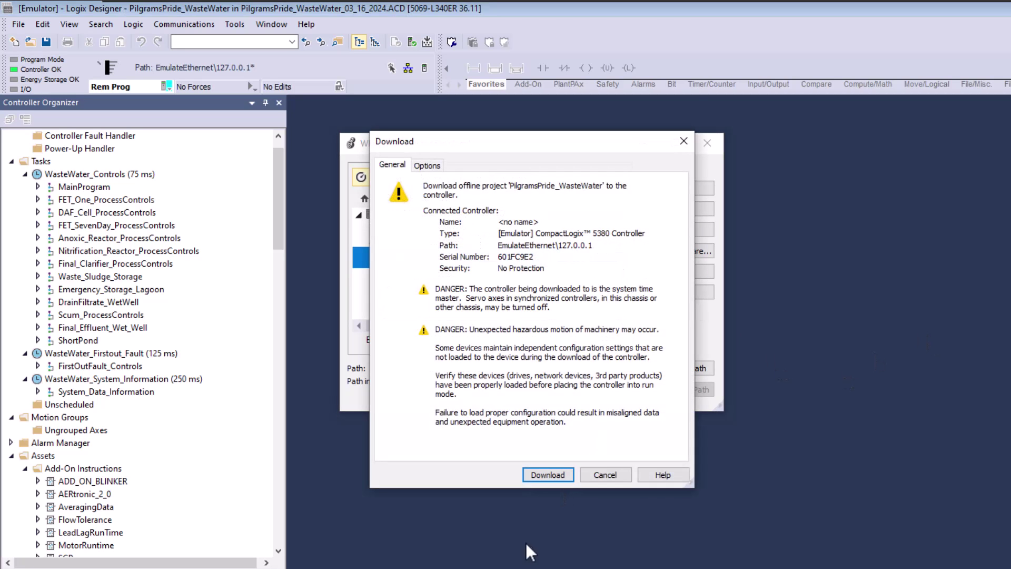
{"action": "left_click", "coordinate": [547, 475]}
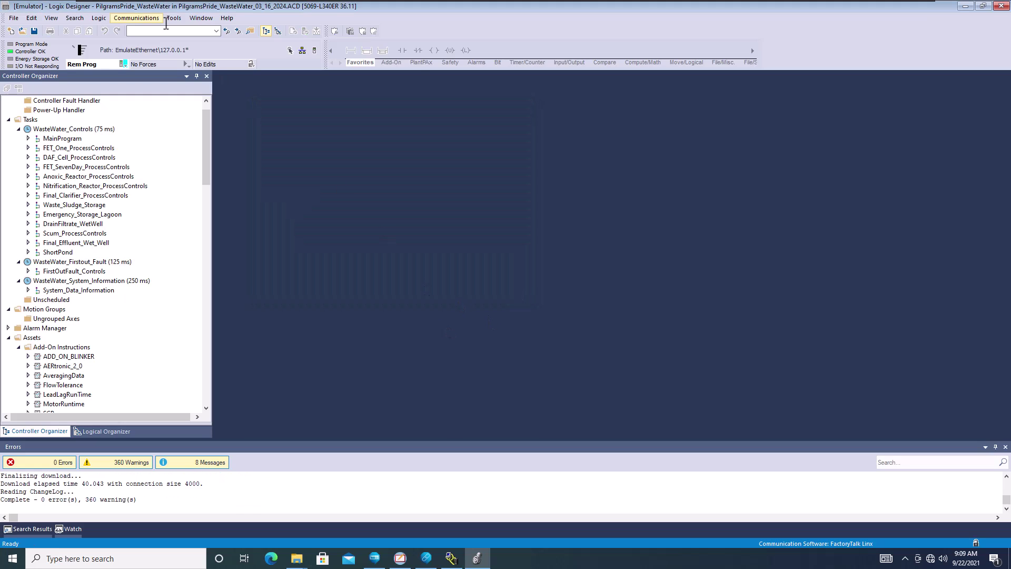
Switch the emulated controller to Run Mode and confirm the change.
{"action": "key", "text": "Num_Lock"}
{"action": "left_click", "coordinate": [124, 64]}
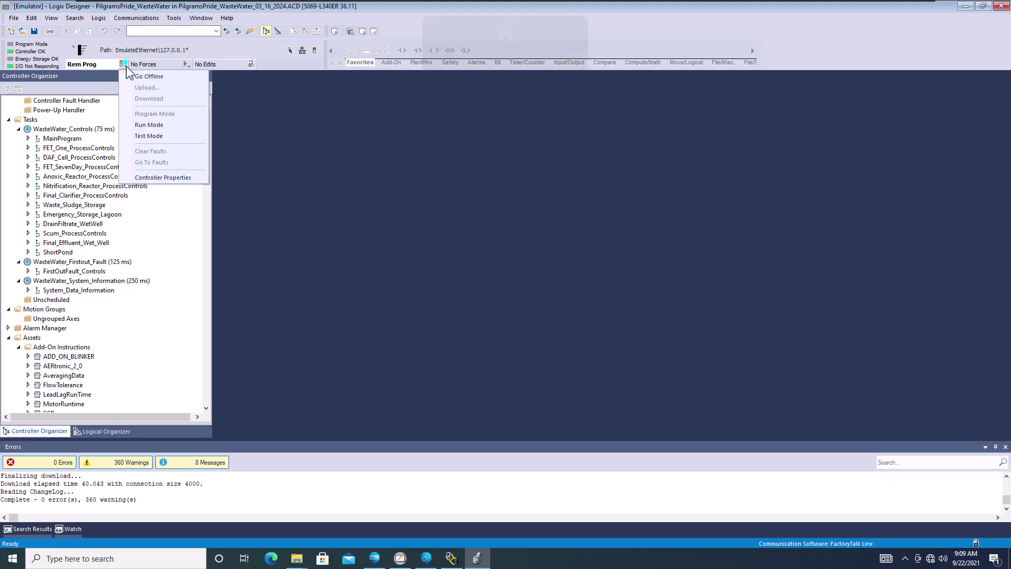
{"action": "left_click", "coordinate": [156, 130]}
{"action": "left_click", "coordinate": [516, 302]}
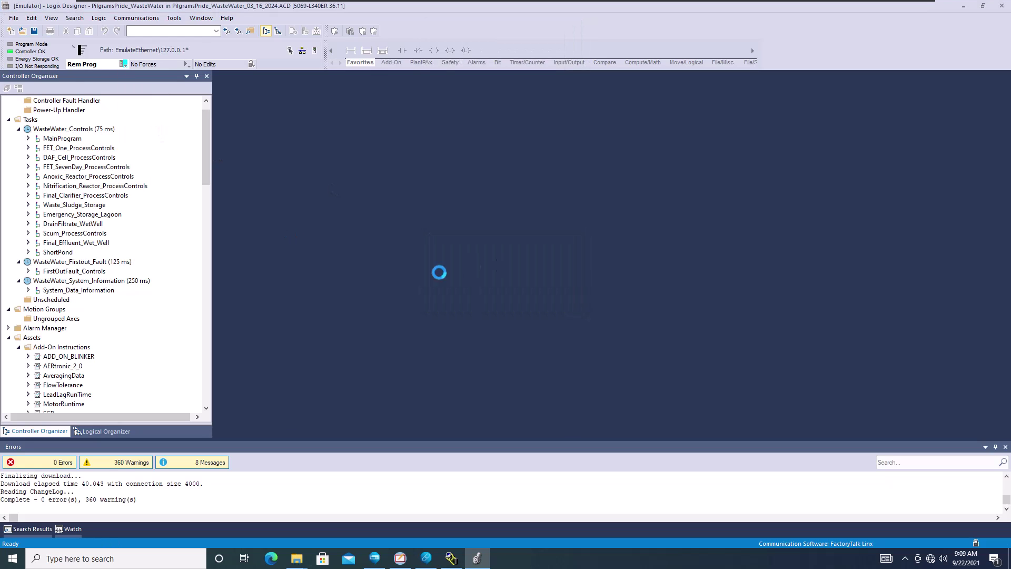
{"action": "key", "text": "Num_Lock"}
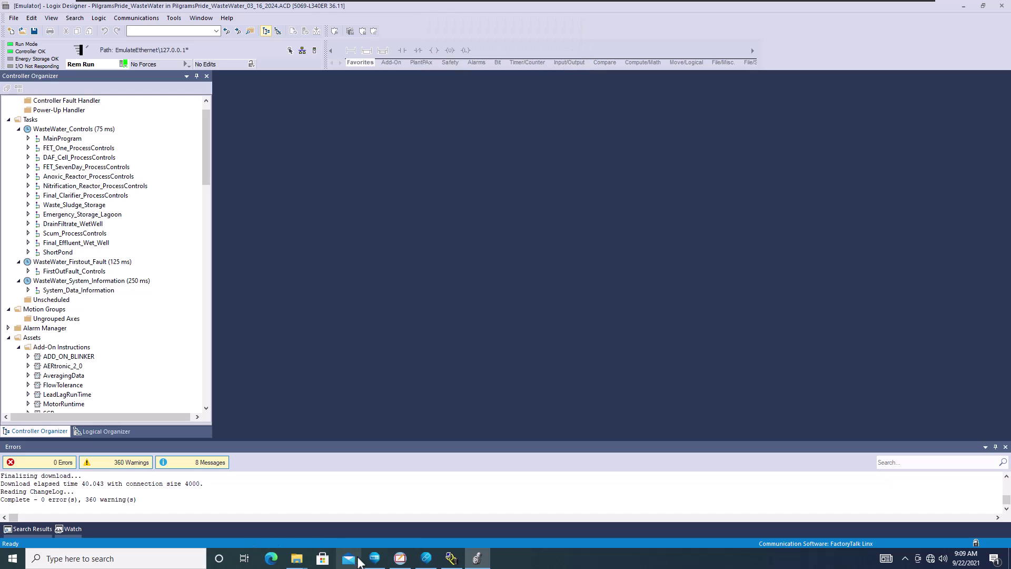
Compare the WasteWater controller's run status in Logix Echo with its mode in Logix Designer.
{"action": "left_click", "coordinate": [376, 559]}
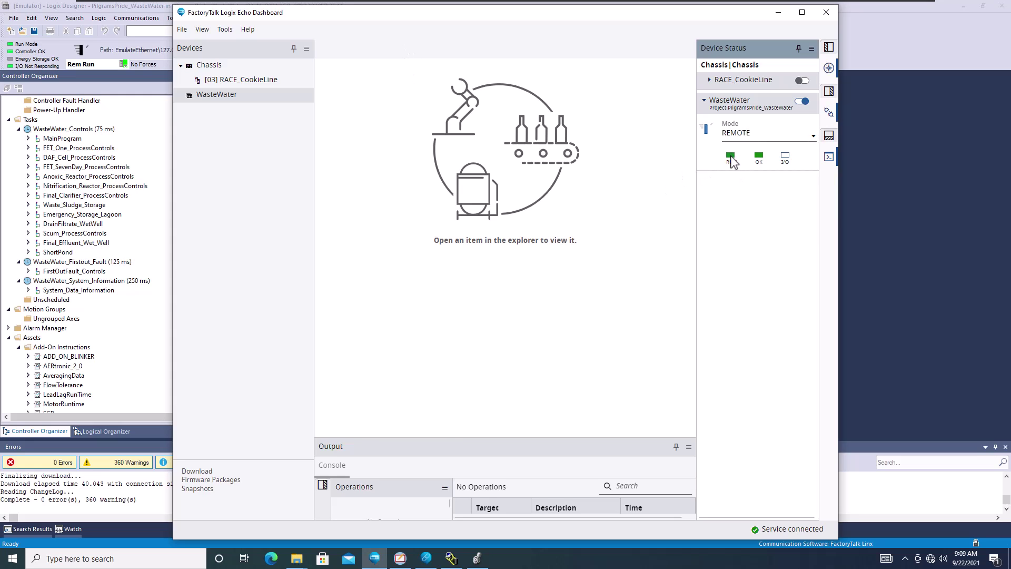
{"action": "left_click", "coordinate": [125, 65]}
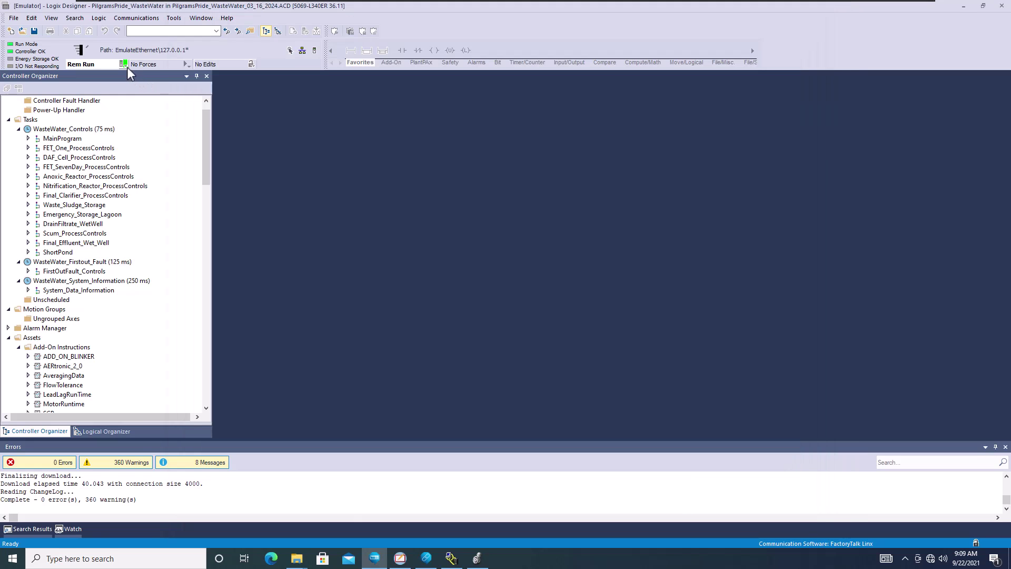
{"action": "left_click", "coordinate": [405, 209]}
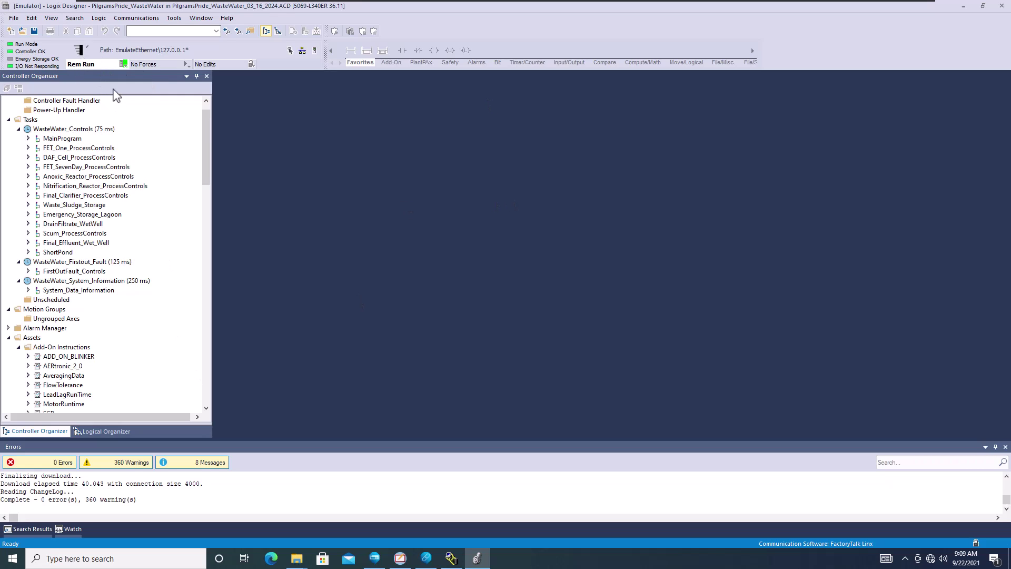
{"action": "left_click", "coordinate": [125, 65]}
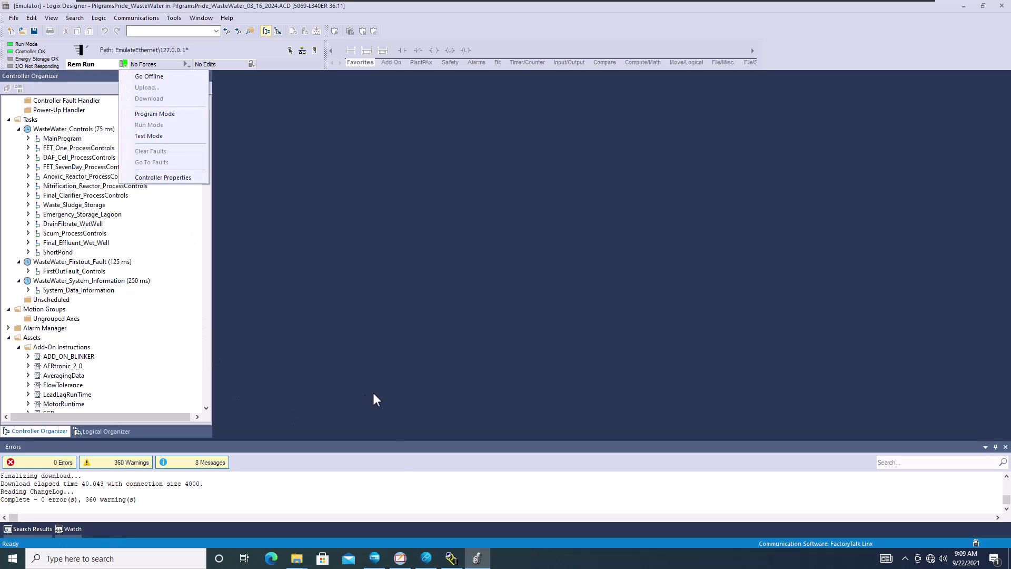
{"action": "left_click", "coordinate": [374, 559]}
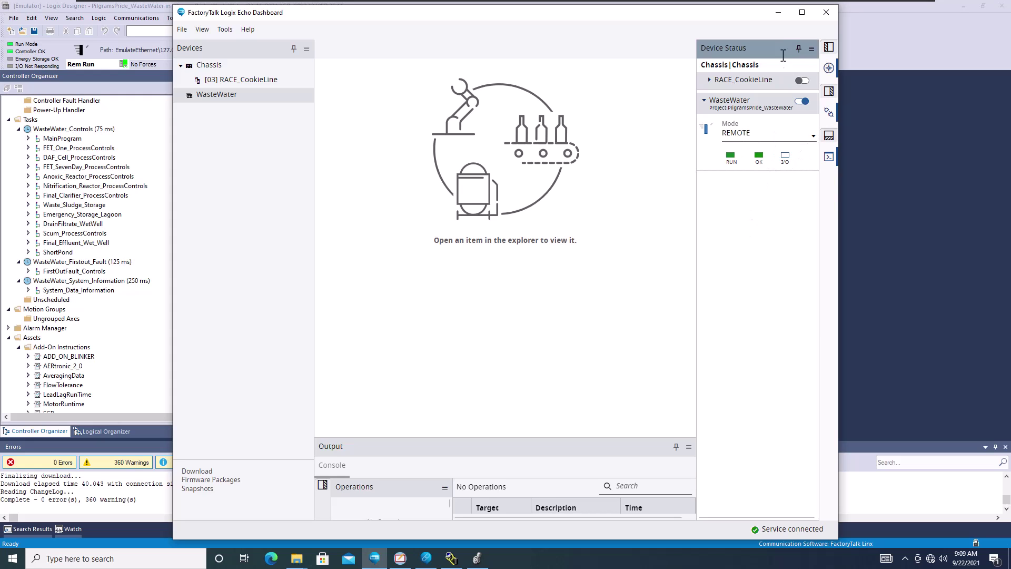
{"action": "left_click", "coordinate": [778, 12]}
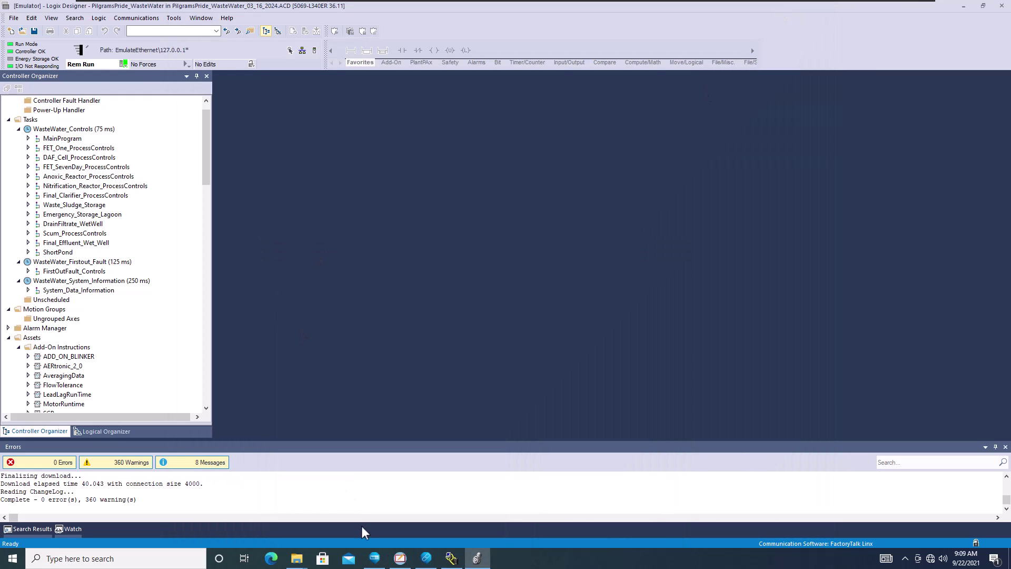
Switch to FactoryTalk View Studio and close the open Blower B220 and AERtronic Blowers displays.
{"action": "left_click", "coordinate": [400, 558]}
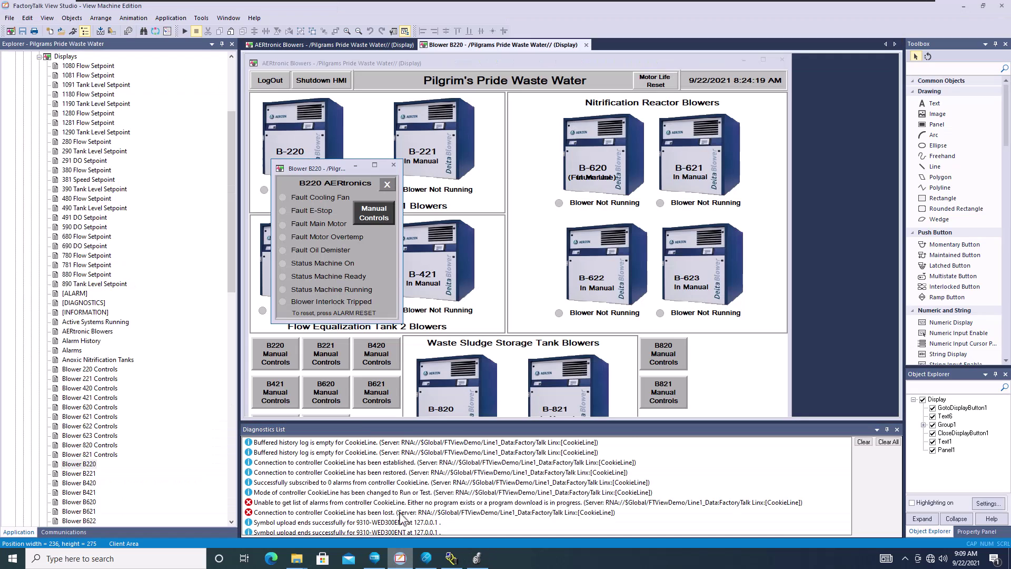
{"action": "left_click", "coordinate": [393, 163]}
{"action": "left_click", "coordinate": [428, 45]}
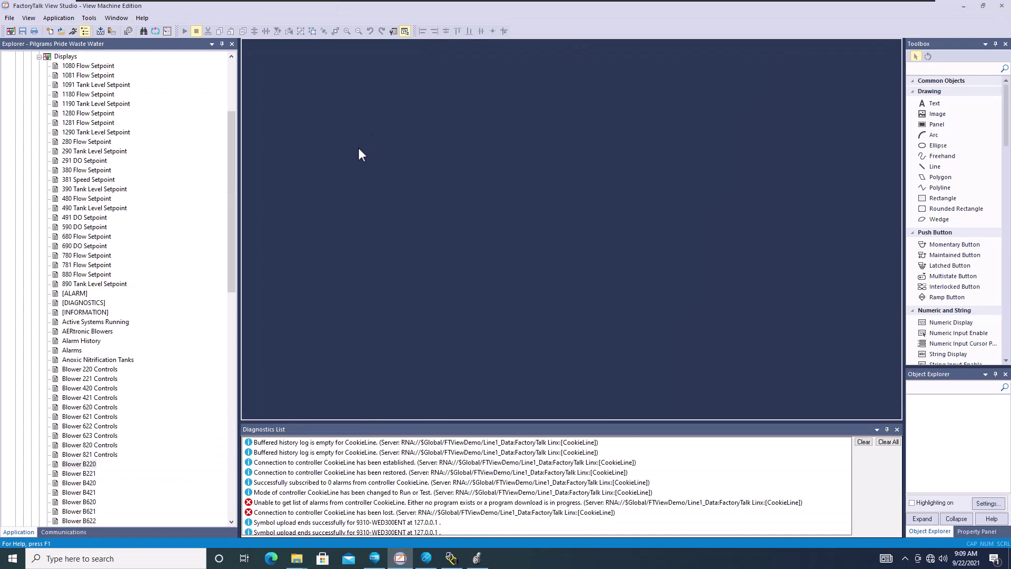
Narrow the application explorer and open the Communication Setup under FactoryTalk Linx.
{"action": "left_click_drag", "start_coordinate": [240, 209], "coordinate": [149, 466]}
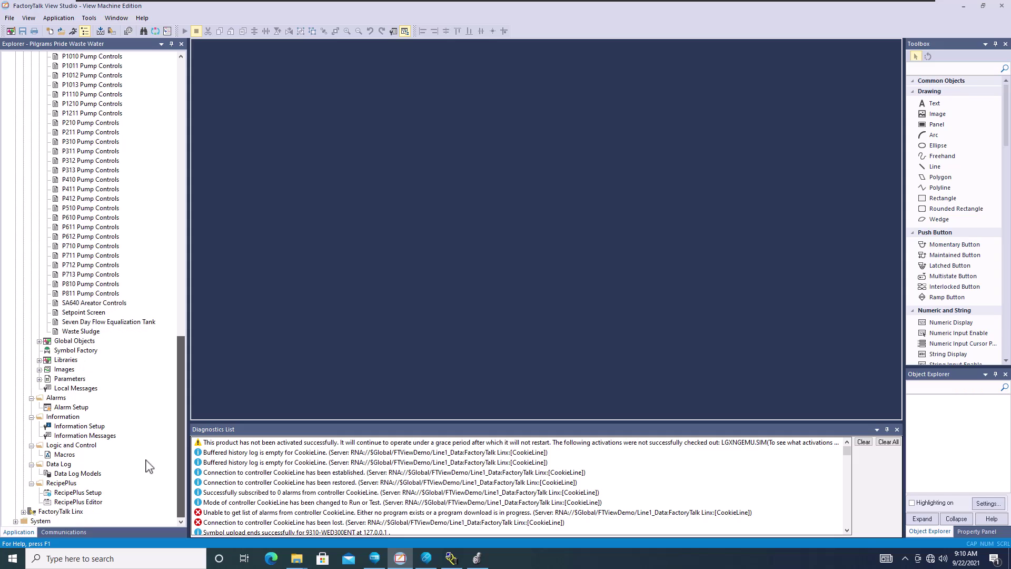
{"action": "left_click", "coordinate": [23, 511]}
{"action": "scroll", "coordinate": [68, 513], "scroll_direction": "down", "scroll_amount": 1}
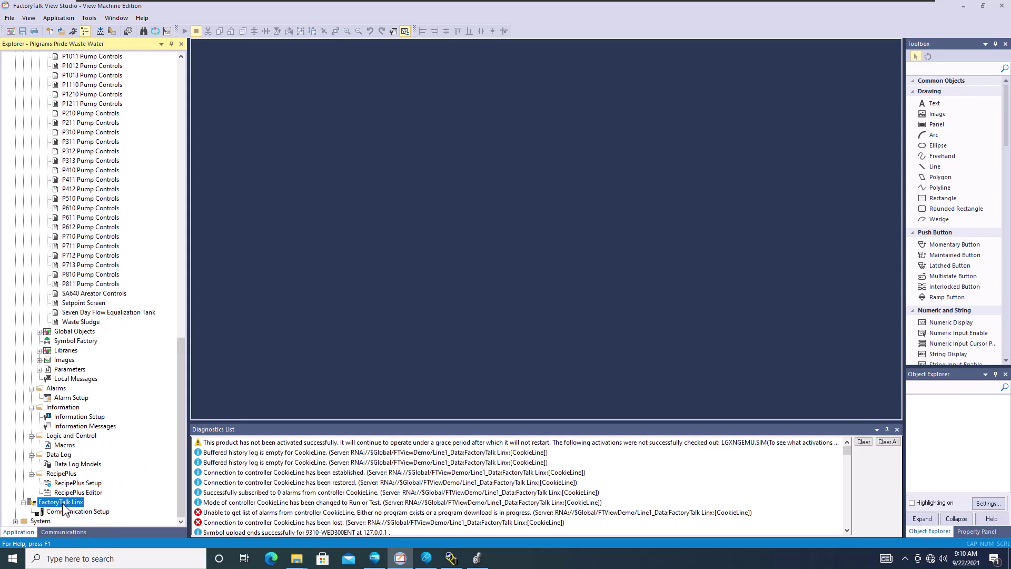
{"action": "double_click", "coordinate": [85, 512]}
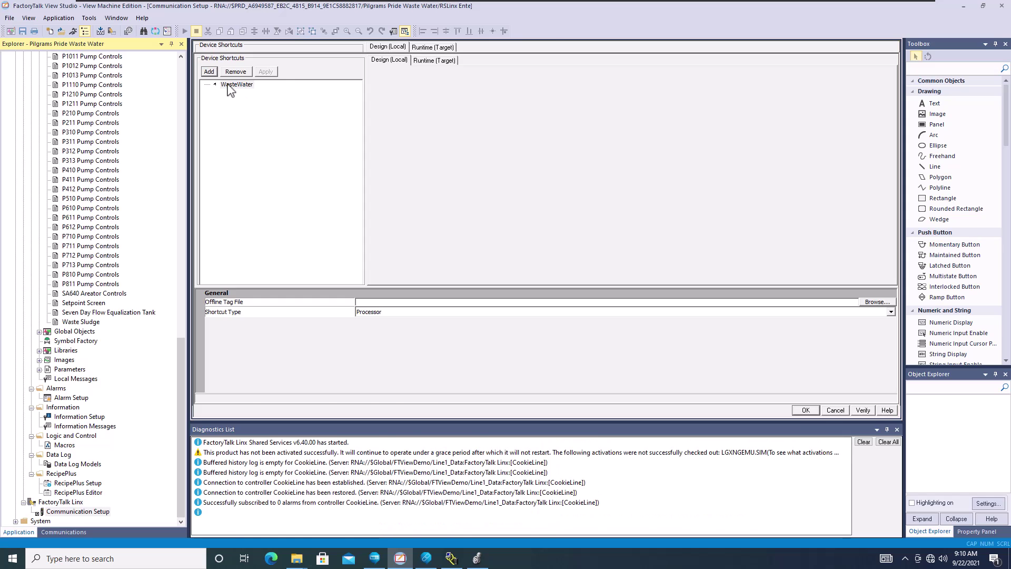
Assign the WasteWater shortcut to the emulated controller at 127.0.0.1 on EmulateEthernet, and copy the design configuration to the runtime target.
{"action": "left_click", "coordinate": [234, 85]}
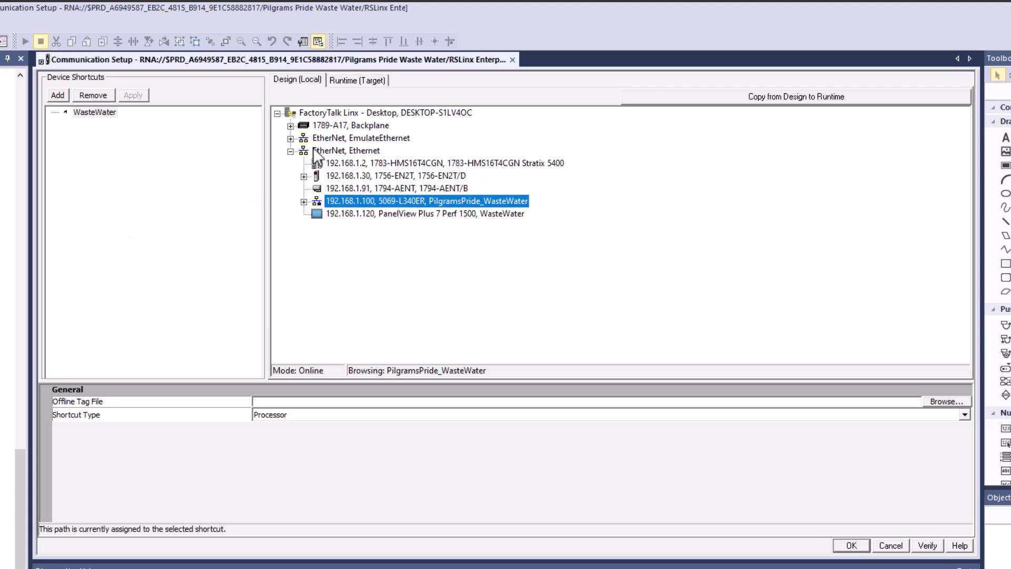
{"action": "left_click", "coordinate": [290, 139]}
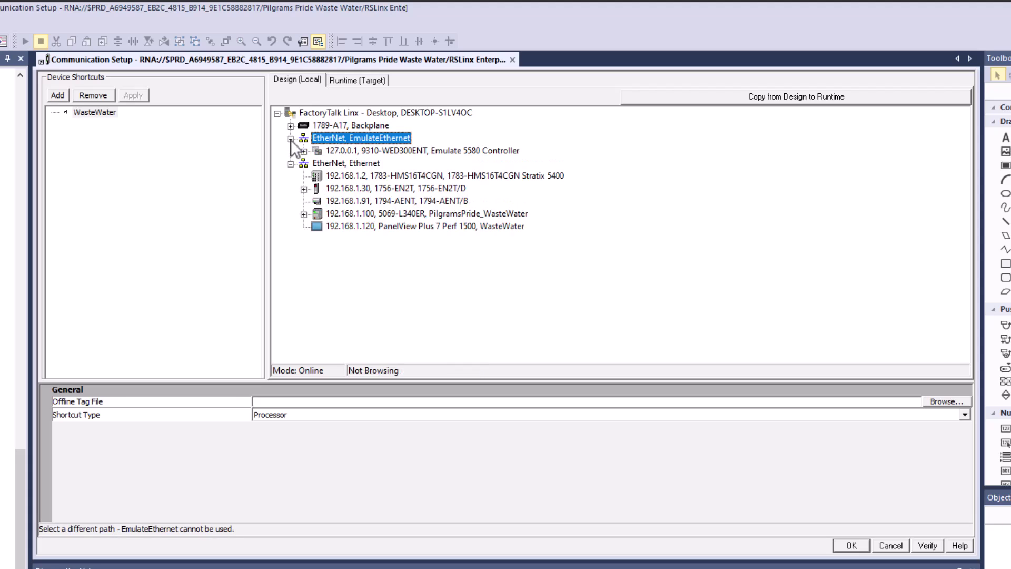
{"action": "left_click", "coordinate": [347, 152]}
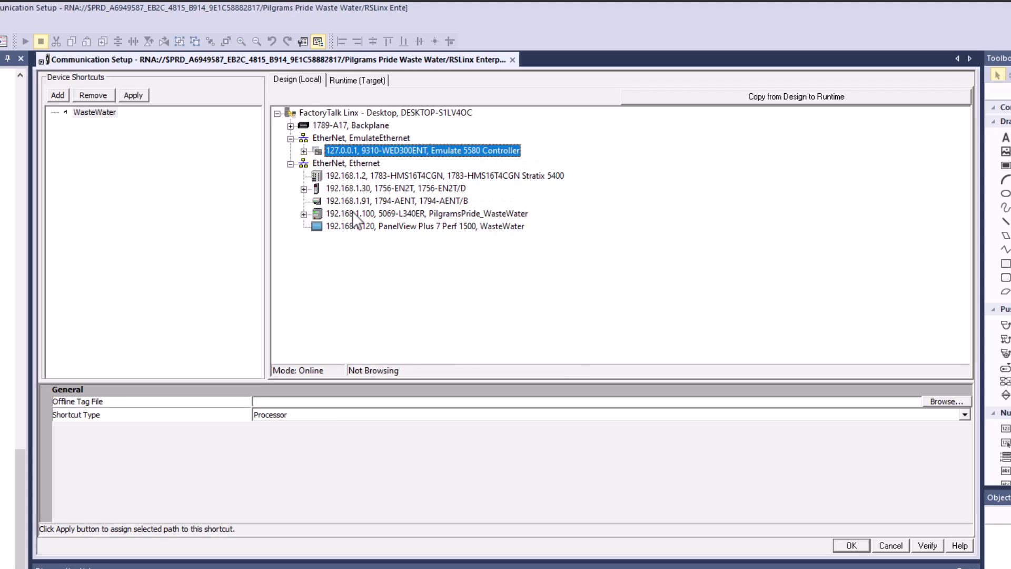
{"action": "left_click", "coordinate": [134, 95]}
{"action": "left_click", "coordinate": [476, 442]}
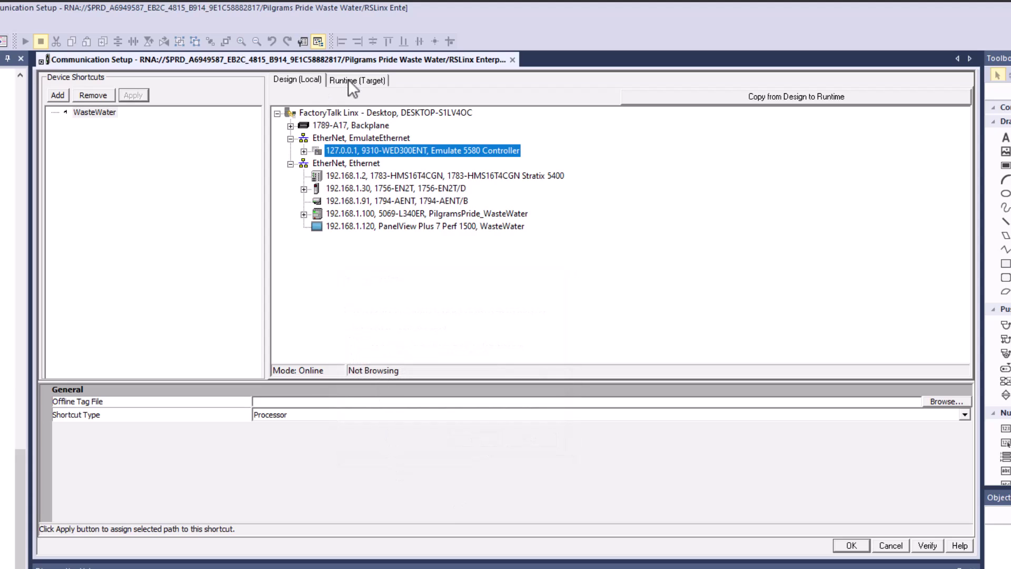
{"action": "left_click", "coordinate": [807, 100]}
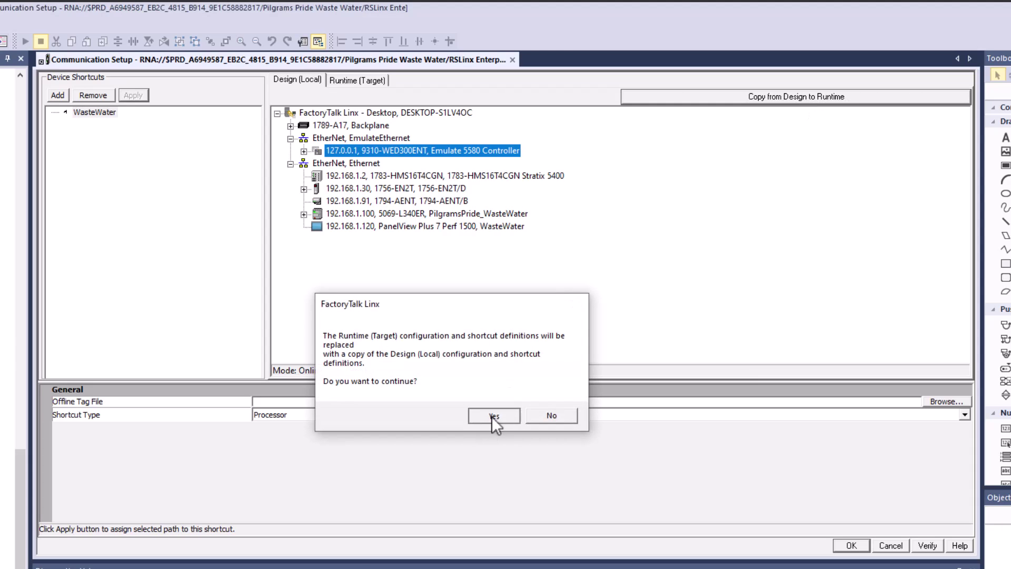
{"action": "left_click", "coordinate": [493, 416]}
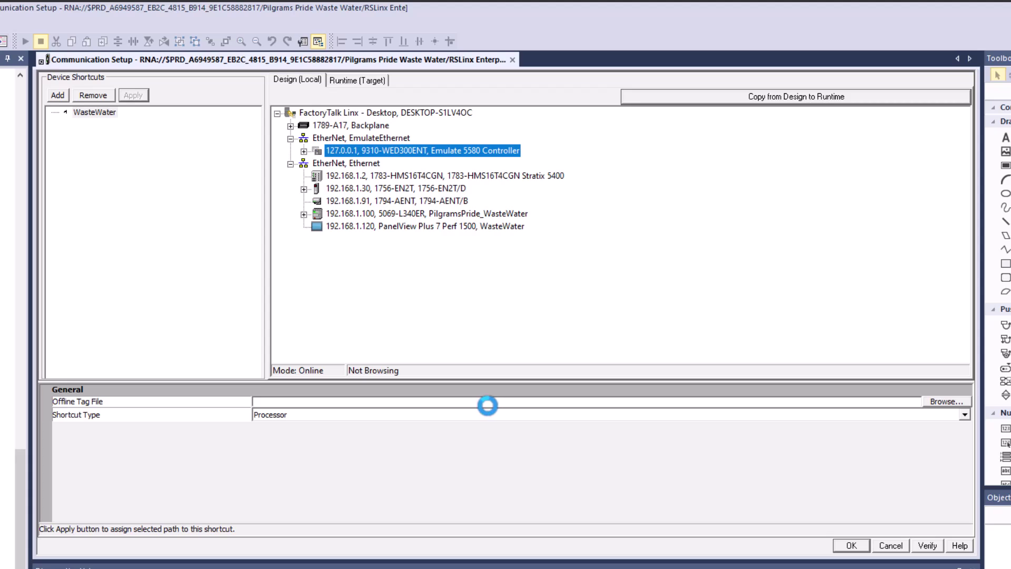
Compare the runtime target's device tree with the local design tree for the WasteWater shortcut.
{"action": "left_click", "coordinate": [362, 79]}
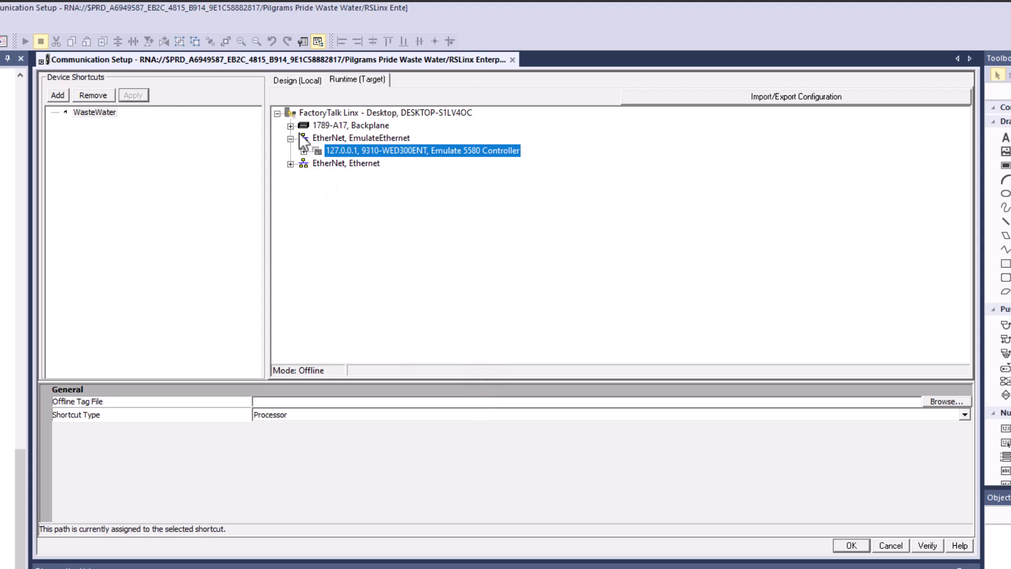
{"action": "left_click", "coordinate": [295, 79]}
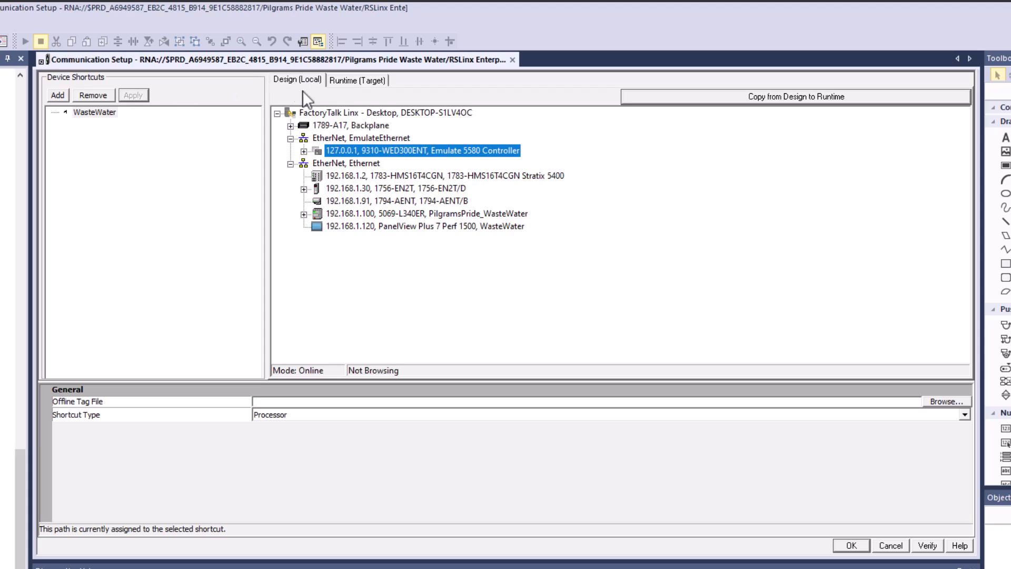
{"action": "left_click", "coordinate": [338, 80]}
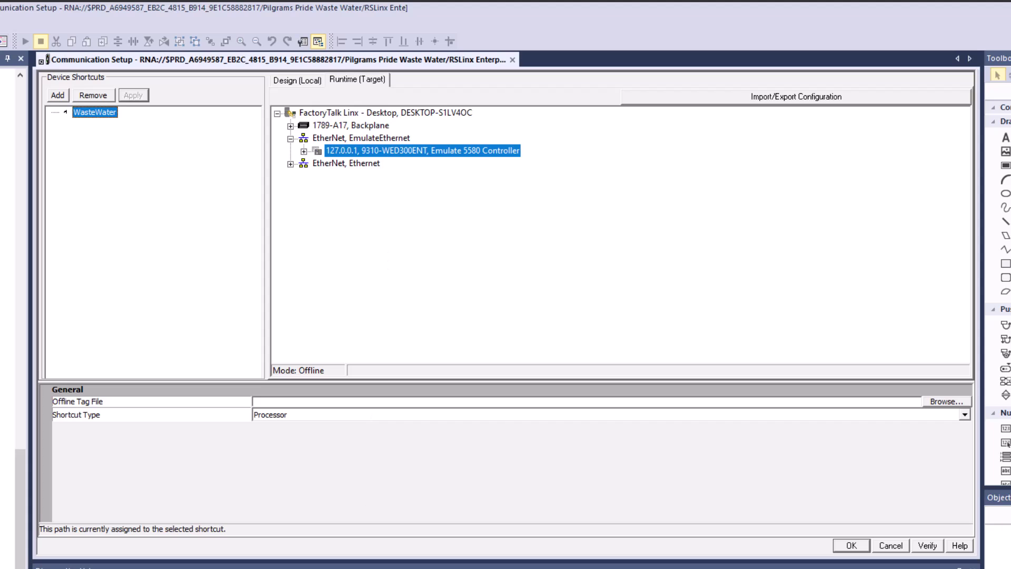
Switch to the Logix Echo Dashboard to check the WasteWater controller's status, and minimize it to return to the communication setup.
{"action": "key", "text": "alt+Tab"}
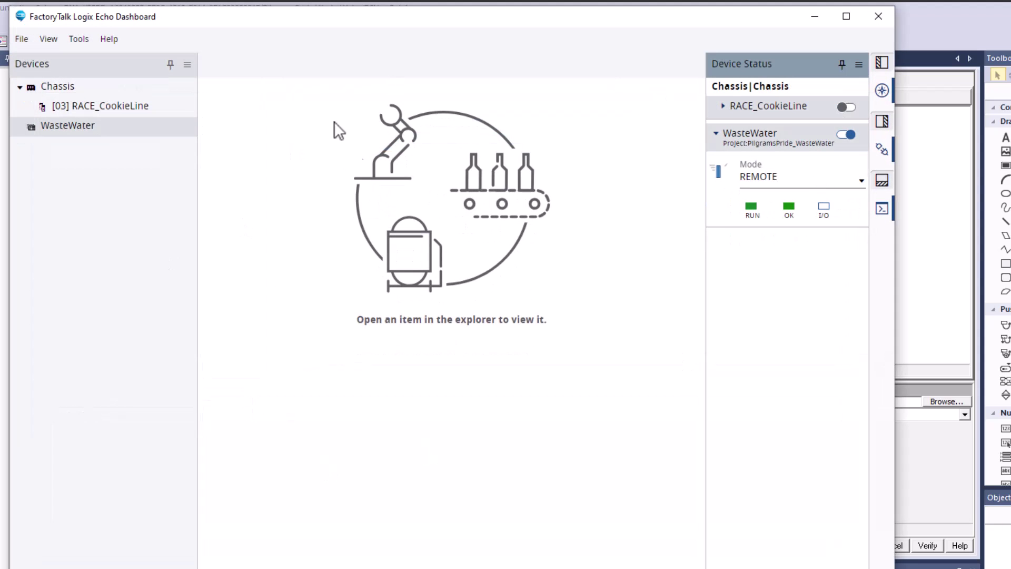
{"action": "key", "text": "Num_Lock"}
{"action": "key", "text": "Num_Lock"}
{"action": "left_click", "coordinate": [813, 21]}
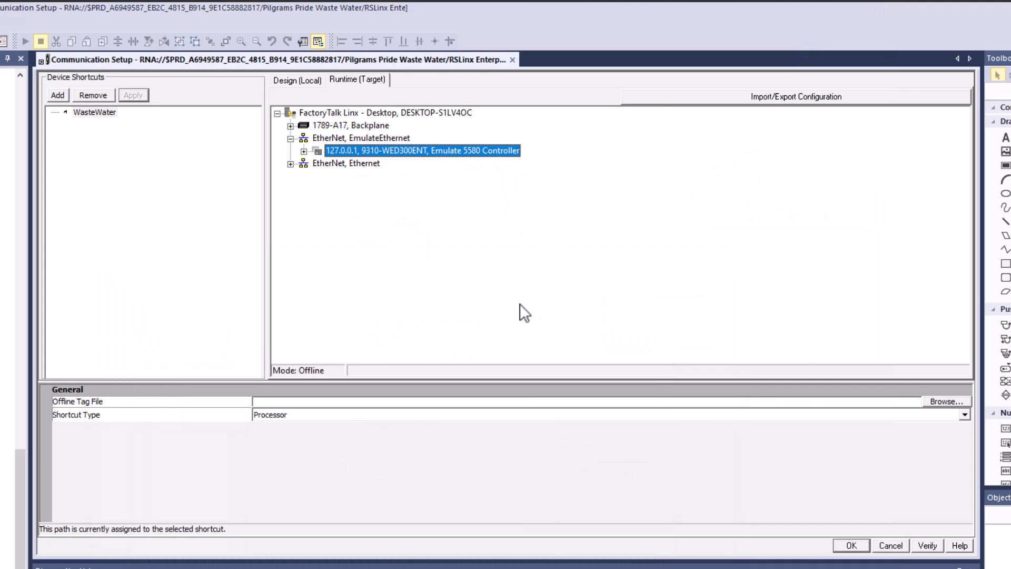
Verify the WasteWater shortcut's design and runtime paths, and accept the communication setup.
{"action": "left_click", "coordinate": [928, 545]}
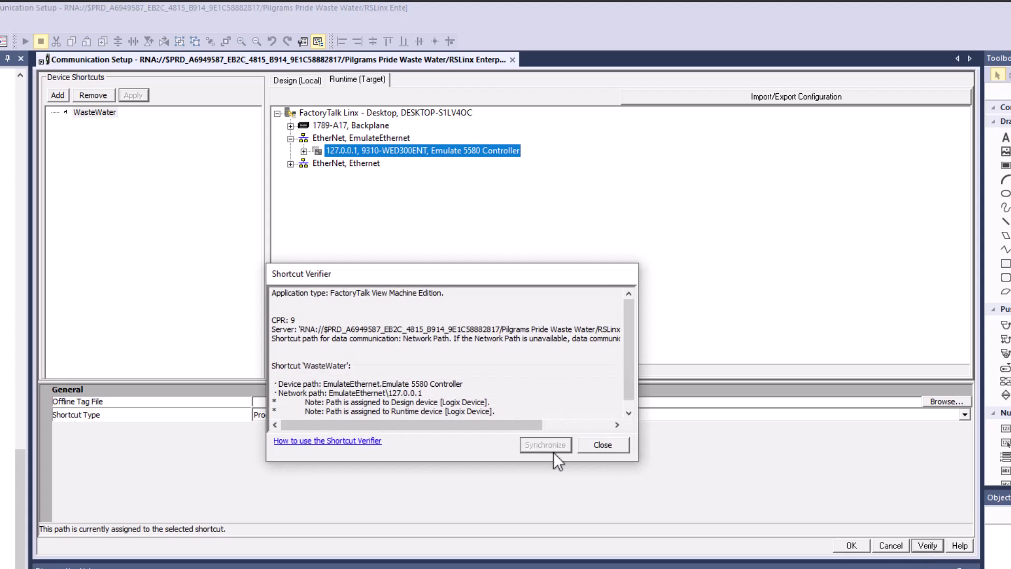
{"action": "left_click", "coordinate": [587, 445]}
{"action": "left_click", "coordinate": [853, 546]}
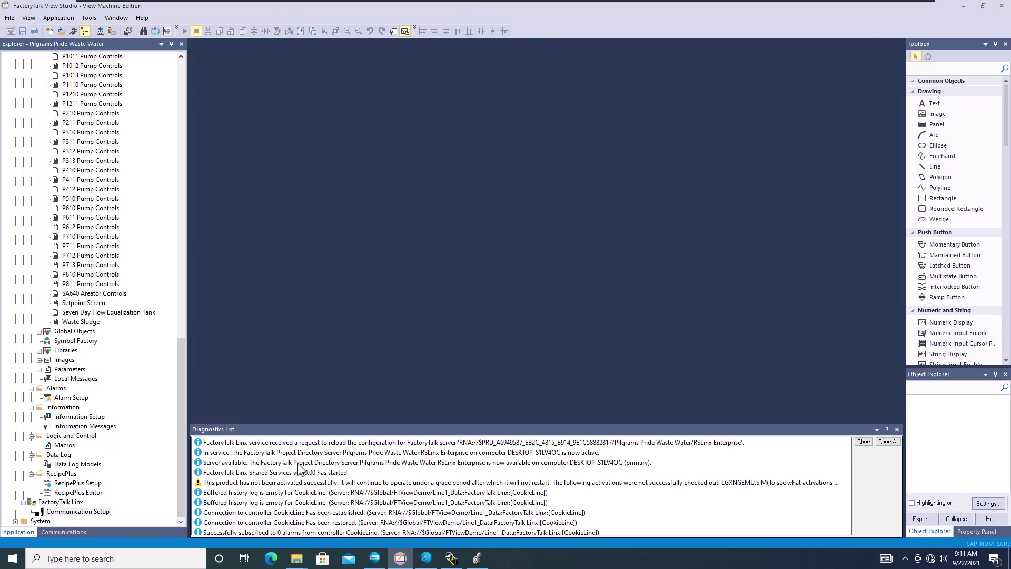
Open the MAIN display from the application explorer and close the Diagnostics List to show the whole graphic.
{"action": "scroll", "coordinate": [132, 278], "scroll_direction": "up", "scroll_amount": 15}
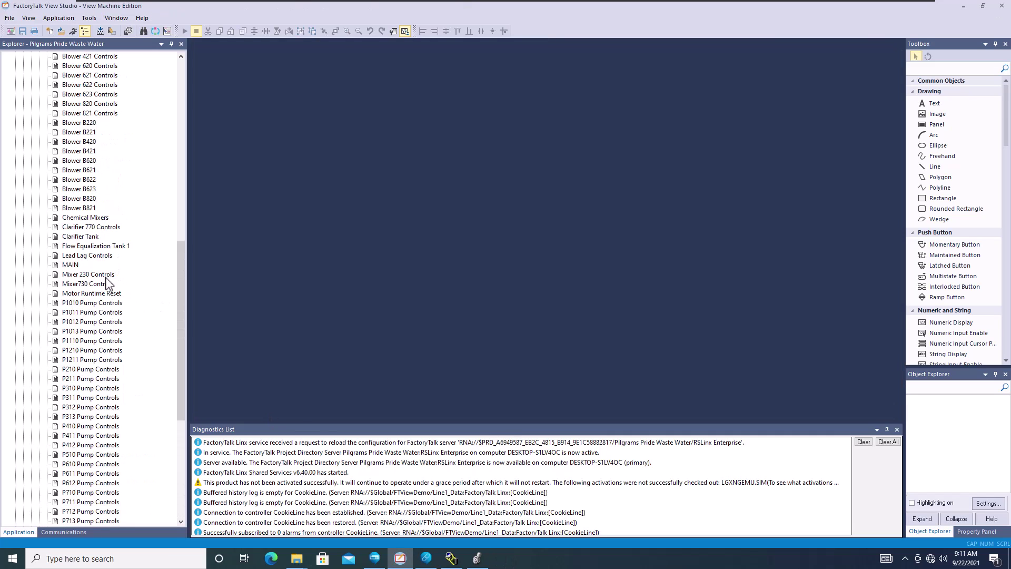
{"action": "scroll", "coordinate": [103, 298], "scroll_direction": "down", "scroll_amount": 2}
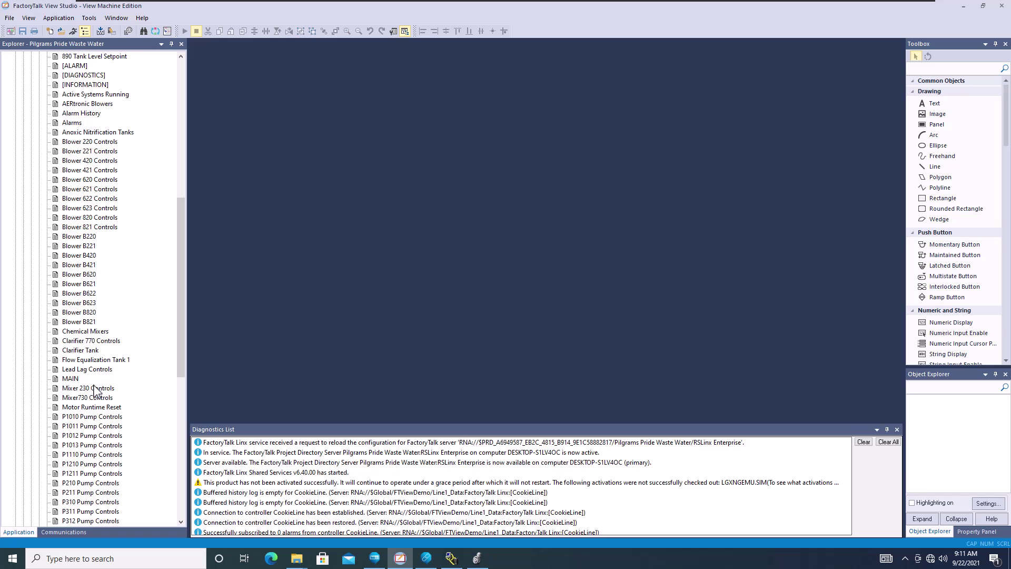
{"action": "double_click", "coordinate": [70, 378]}
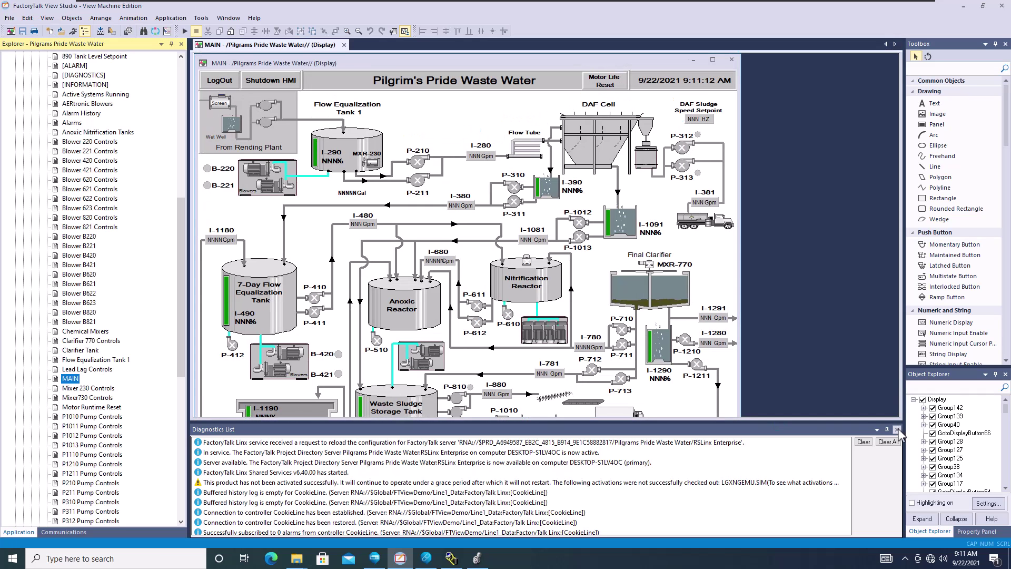
{"action": "left_click", "coordinate": [898, 430]}
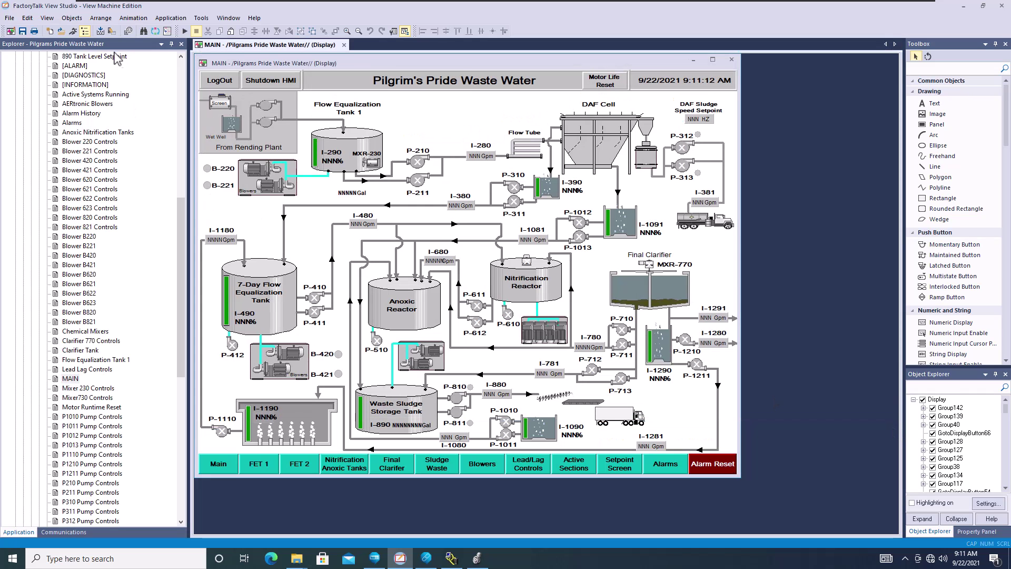
Test-run the MAIN display with live data from the emulated controller, and close it with its changes saved.
{"action": "left_click", "coordinate": [185, 32]}
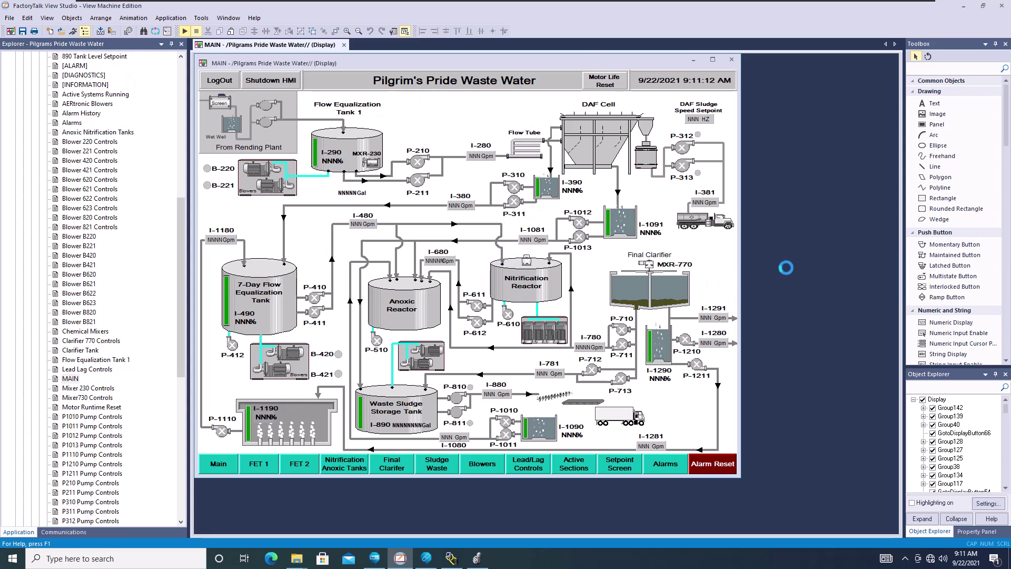
{"action": "key", "text": "Num_Lock"}
{"action": "key", "text": "Num_Lock"}
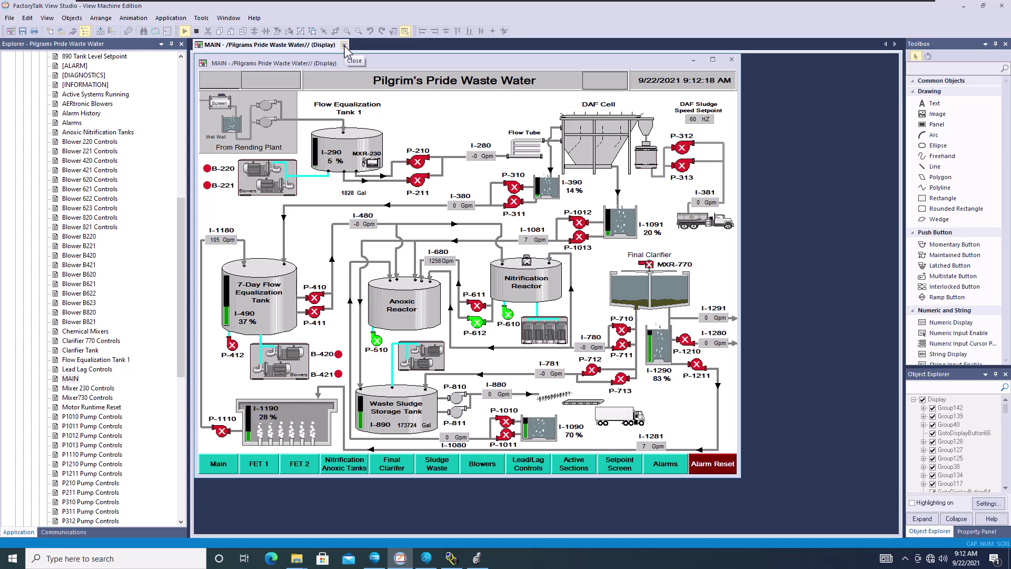
{"action": "left_click", "coordinate": [344, 46]}
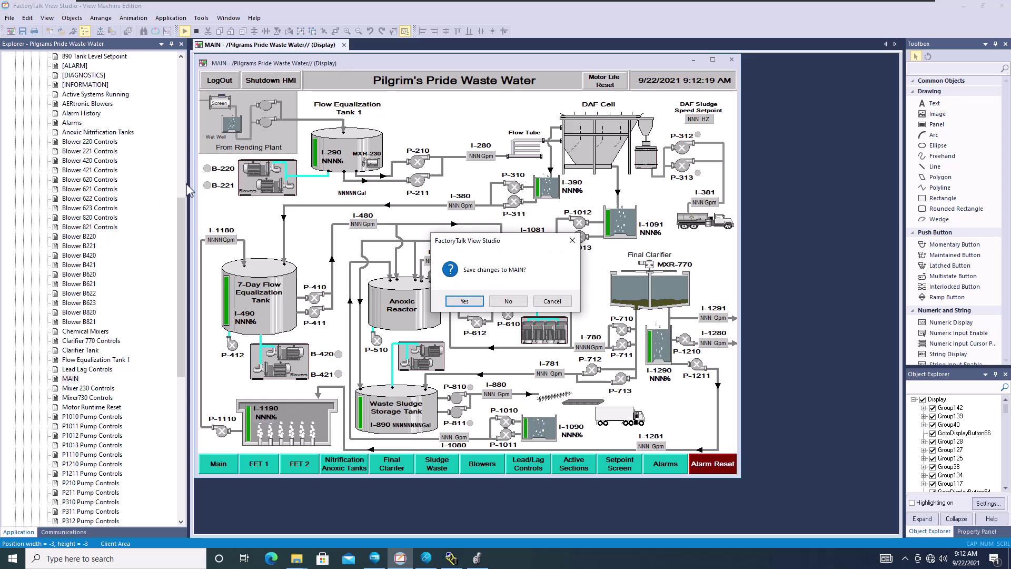
{"action": "left_click", "coordinate": [453, 305]}
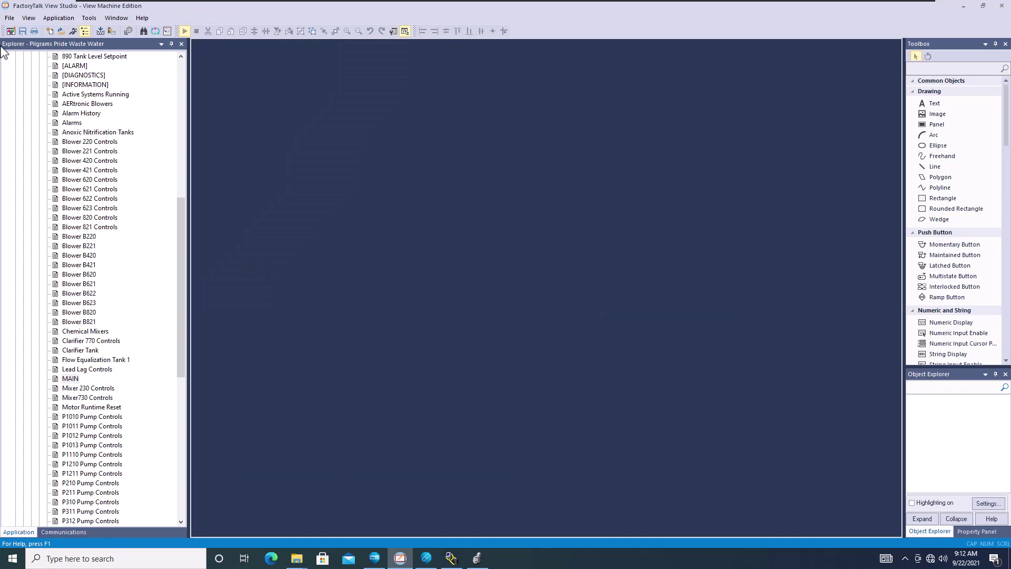
Check the FactoryTalk View Studio release number in the product information and close it.
{"action": "left_click", "coordinate": [58, 18]}
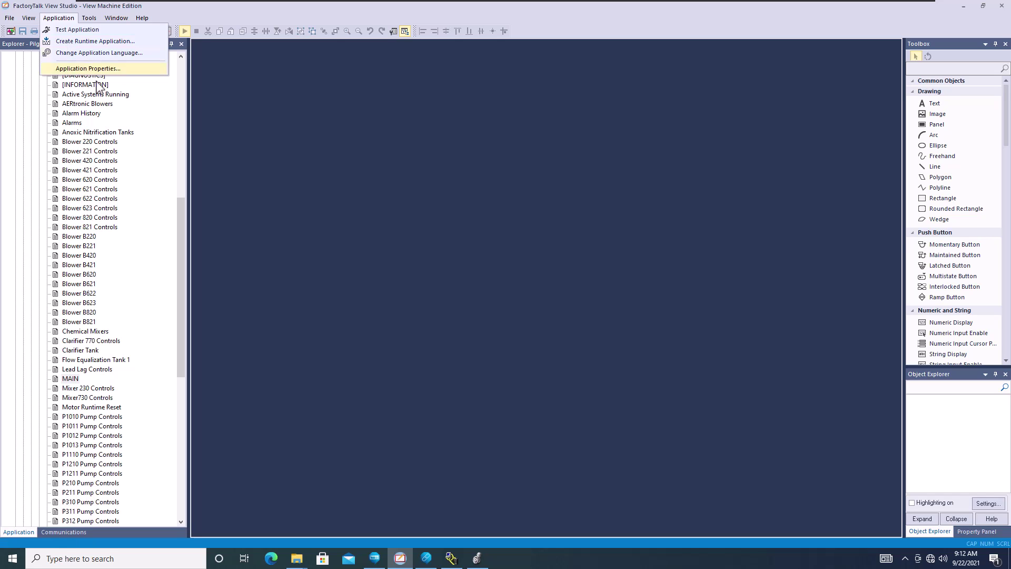
{"action": "left_click", "coordinate": [200, 95]}
{"action": "left_click", "coordinate": [141, 18]}
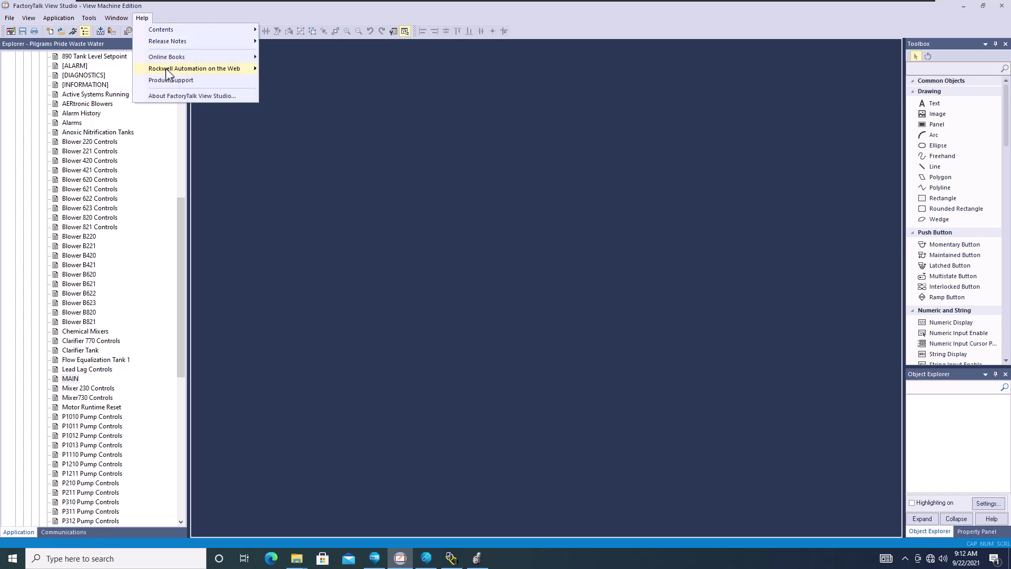
{"action": "left_click", "coordinate": [179, 96]}
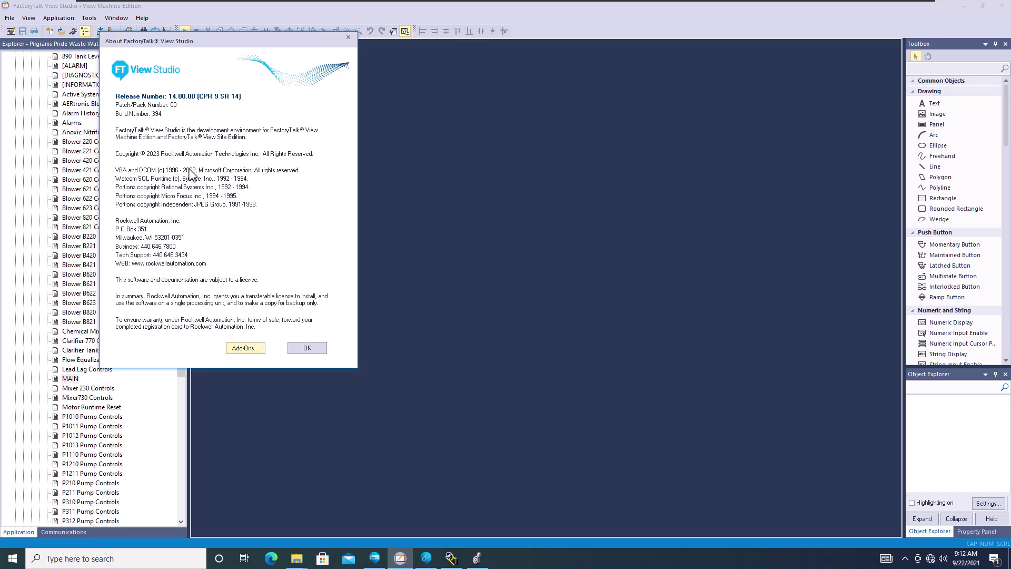
{"action": "left_click", "coordinate": [295, 348]}
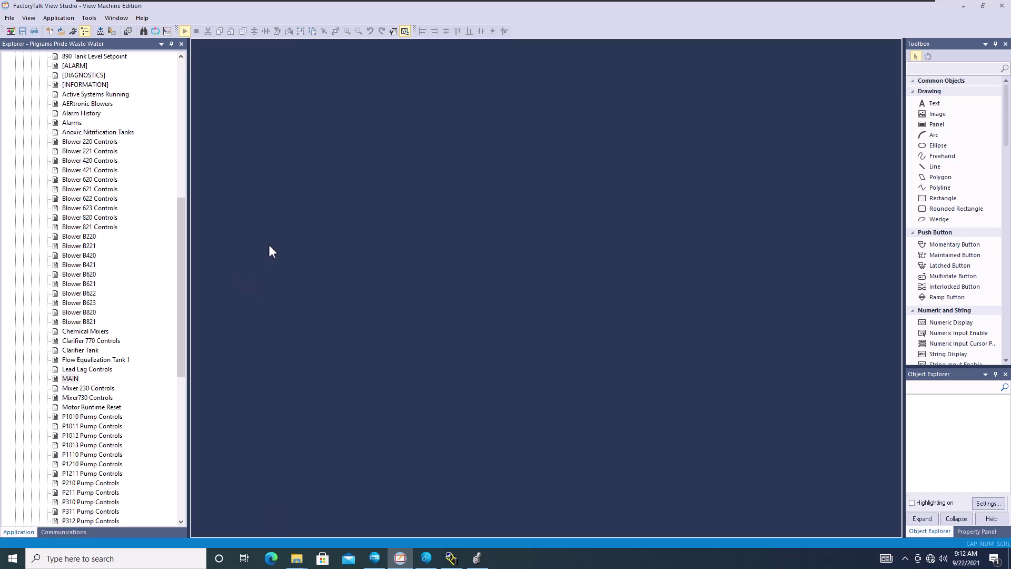
Look through the application's list of displays, and open the Blower B220 display to inspect it before closing it.
{"action": "scroll", "coordinate": [179, 251], "scroll_direction": "up", "scroll_amount": 4}
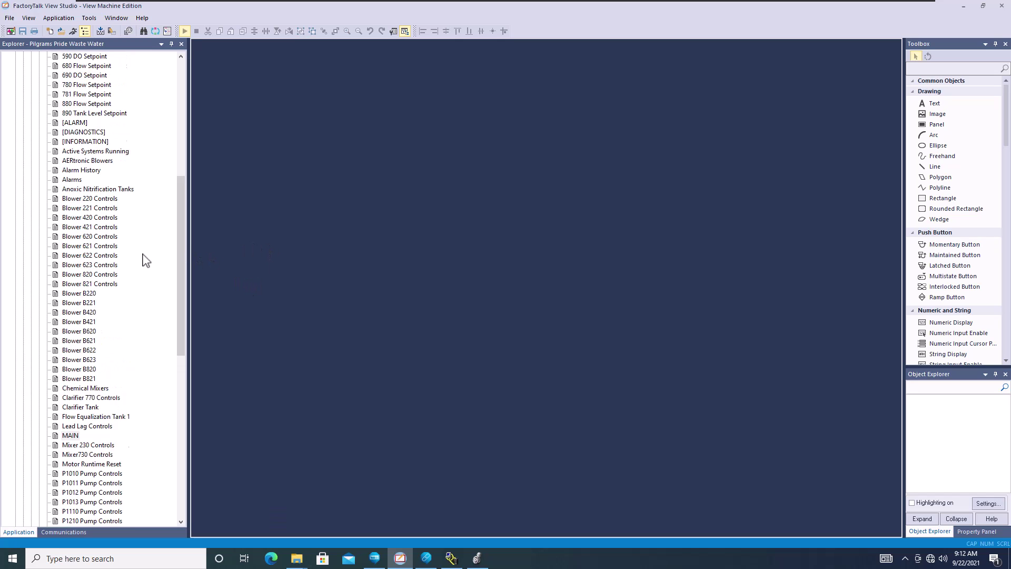
{"action": "scroll", "coordinate": [139, 259], "scroll_direction": "up", "scroll_amount": 9}
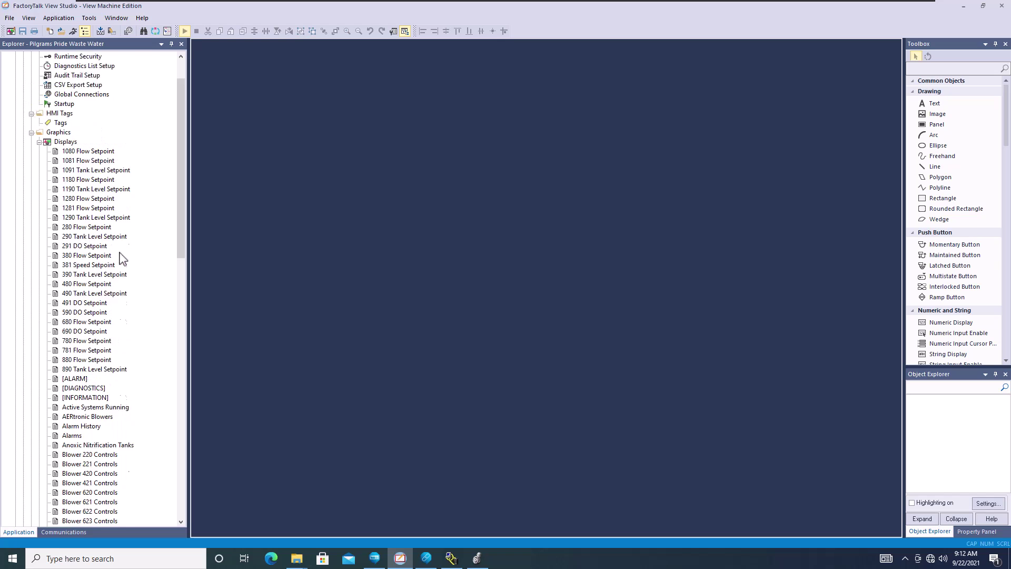
{"action": "scroll", "coordinate": [102, 258], "scroll_direction": "down", "scroll_amount": 17}
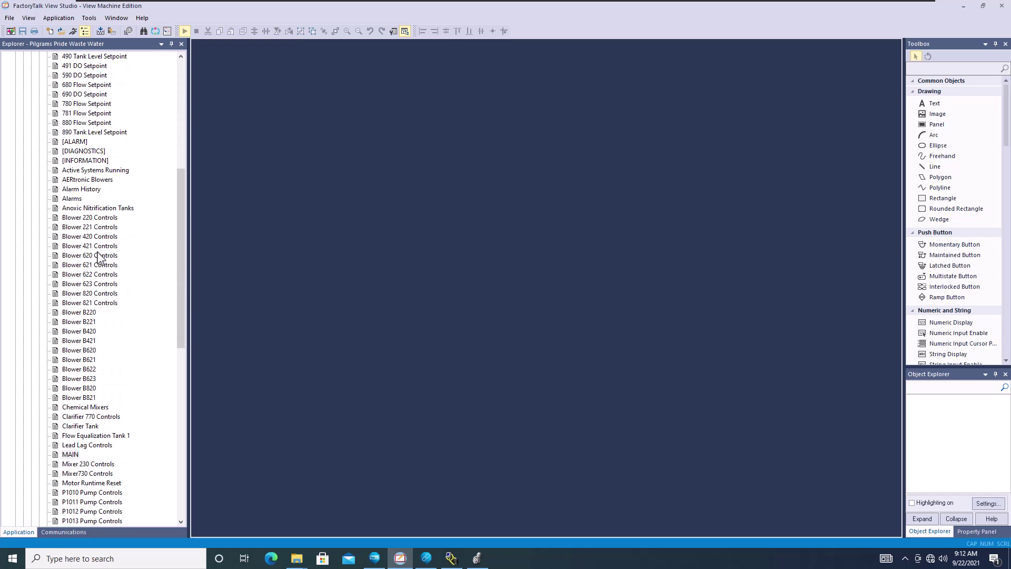
{"action": "scroll", "coordinate": [98, 259], "scroll_direction": "down", "scroll_amount": 7}
{"action": "scroll", "coordinate": [96, 261], "scroll_direction": "up", "scroll_amount": 6}
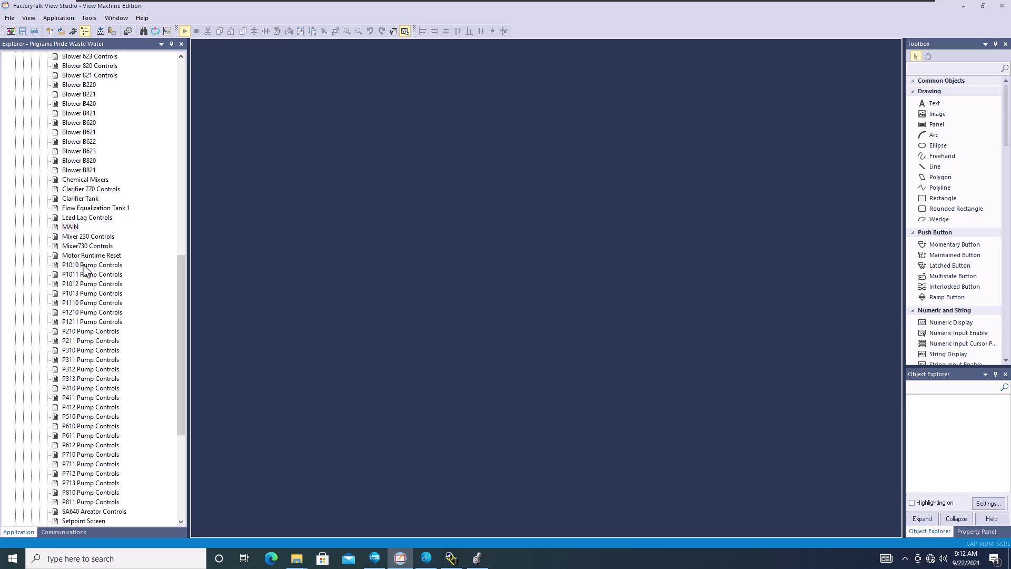
{"action": "scroll", "coordinate": [102, 252], "scroll_direction": "up", "scroll_amount": 3}
{"action": "double_click", "coordinate": [79, 170]}
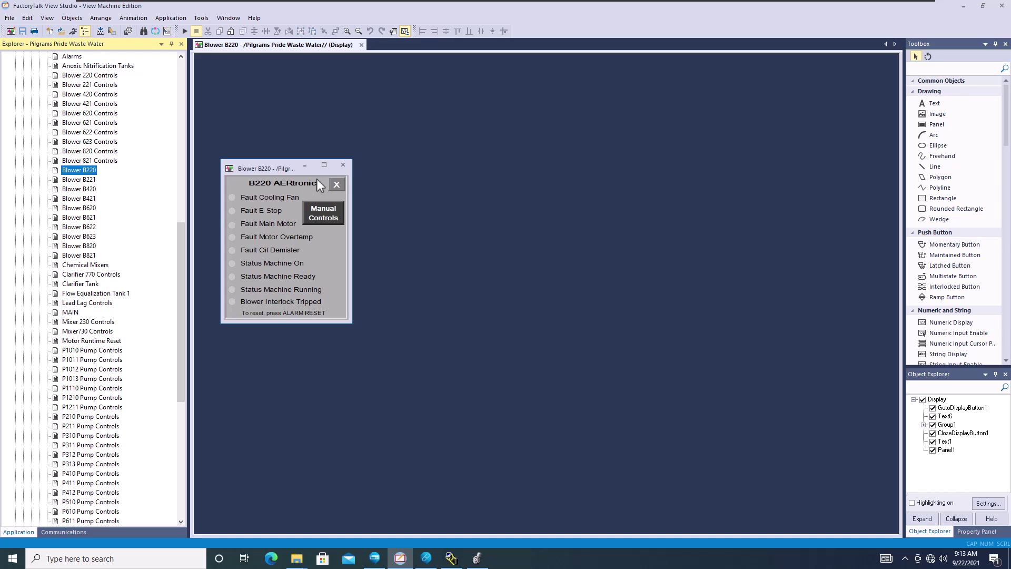
{"action": "left_click", "coordinate": [343, 165]}
Switch to the Logix Echo Dashboard and review the firmware packages available for each emulated controller type, closing the list when done.
{"action": "left_click", "coordinate": [374, 559]}
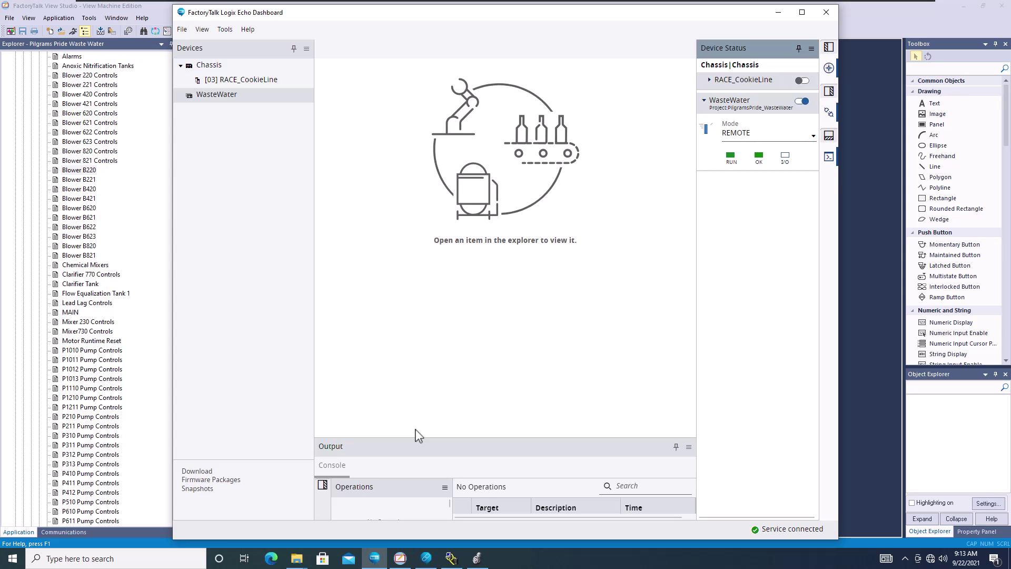
{"action": "left_click", "coordinate": [216, 479]}
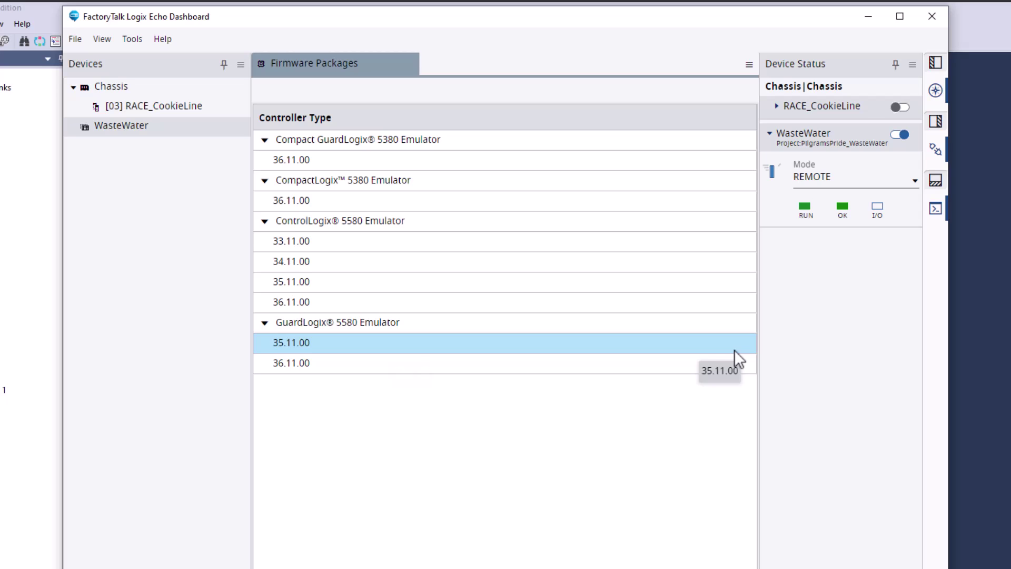
{"action": "left_click", "coordinate": [409, 64]}
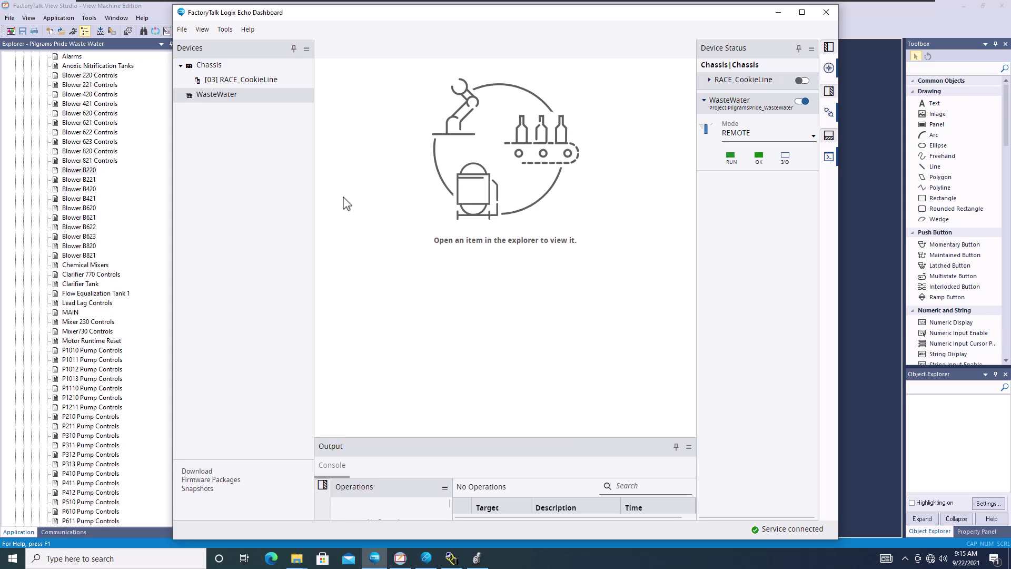
{"action": "key", "text": "Num_Lock"}
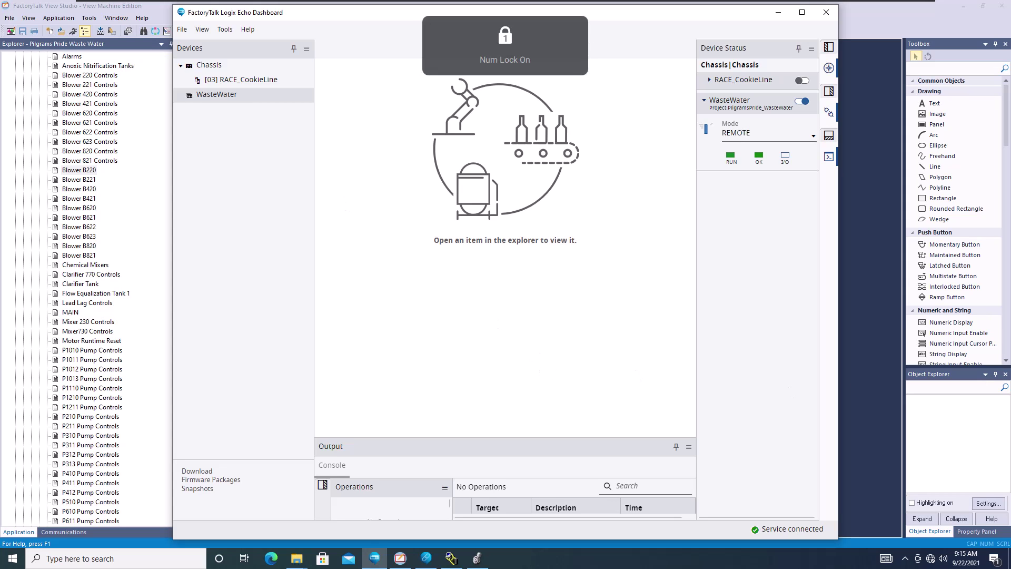